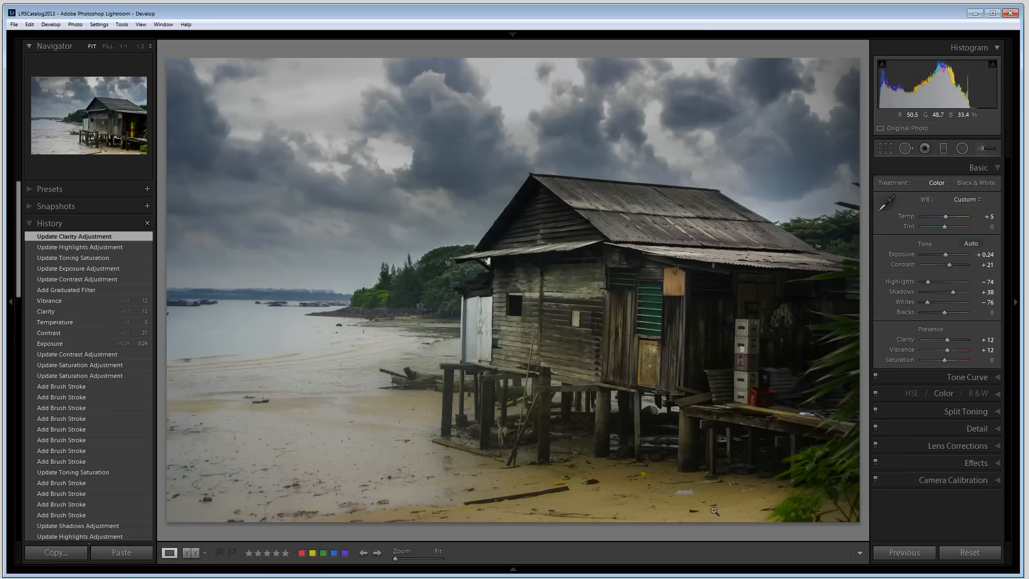
# Step: Compare the edited photo with its original, then revert to the 'Update to Current Process (2012)' history state and hide the side panel
pyautogui.press('\\')
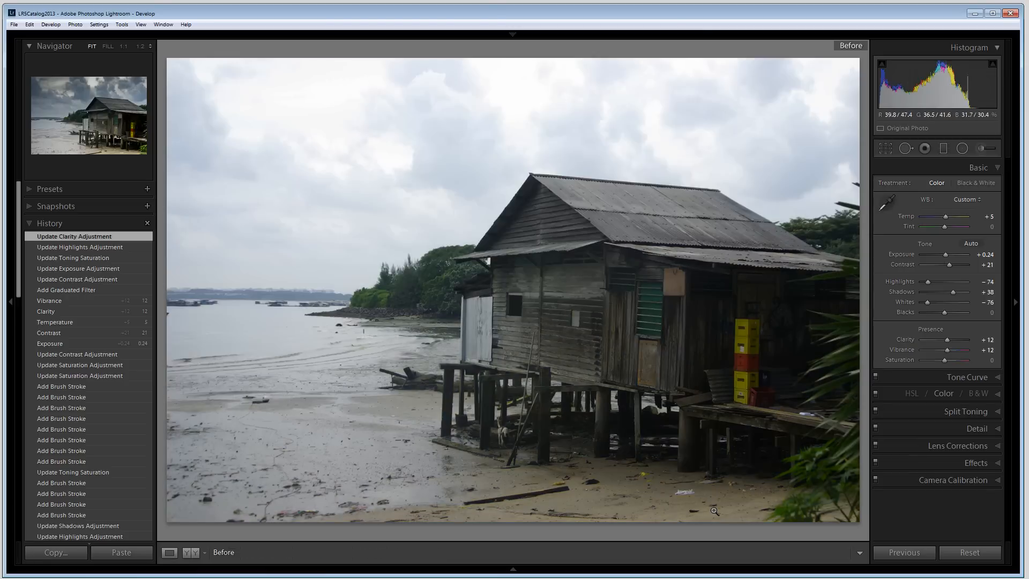
pyautogui.press('\\')
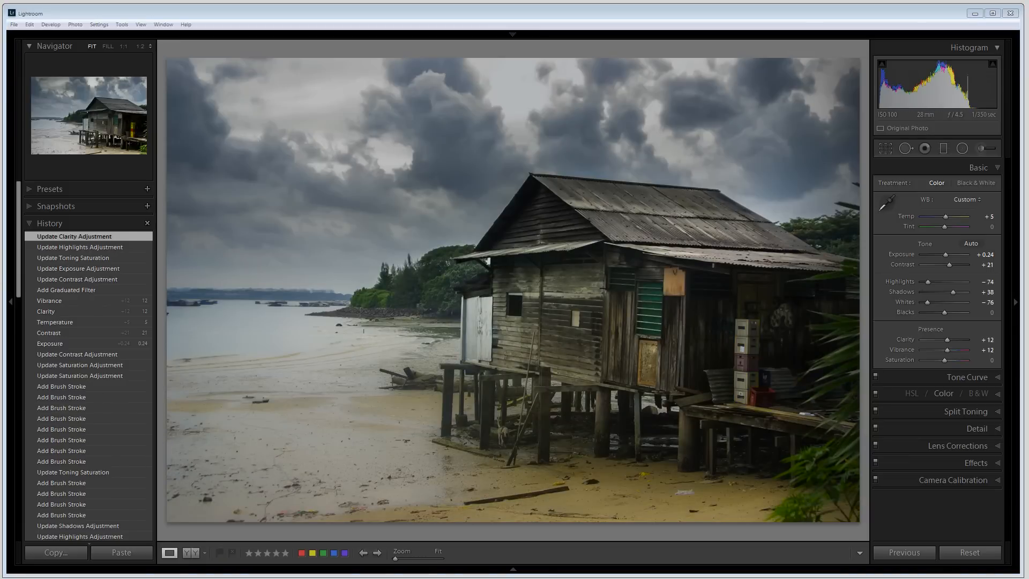
pyautogui.moveTo(16, 280); pyautogui.dragTo(2, 516)
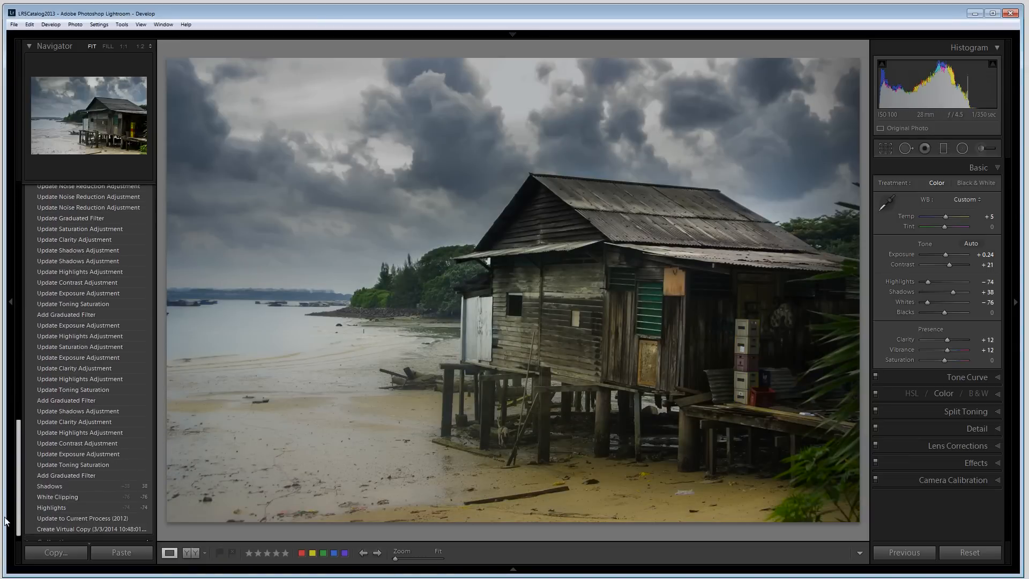
pyautogui.click(59, 516)
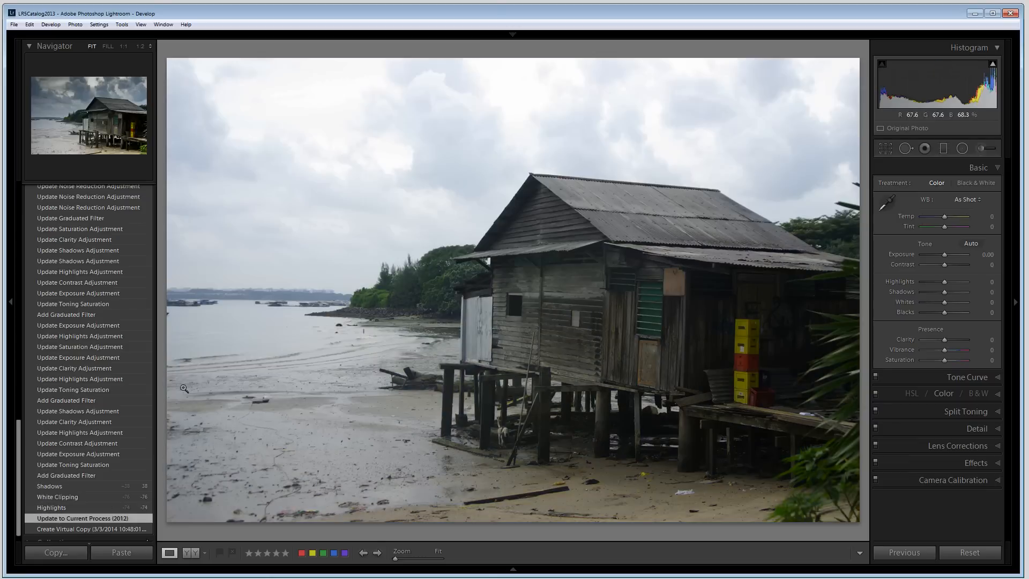
pyautogui.click(8, 303)
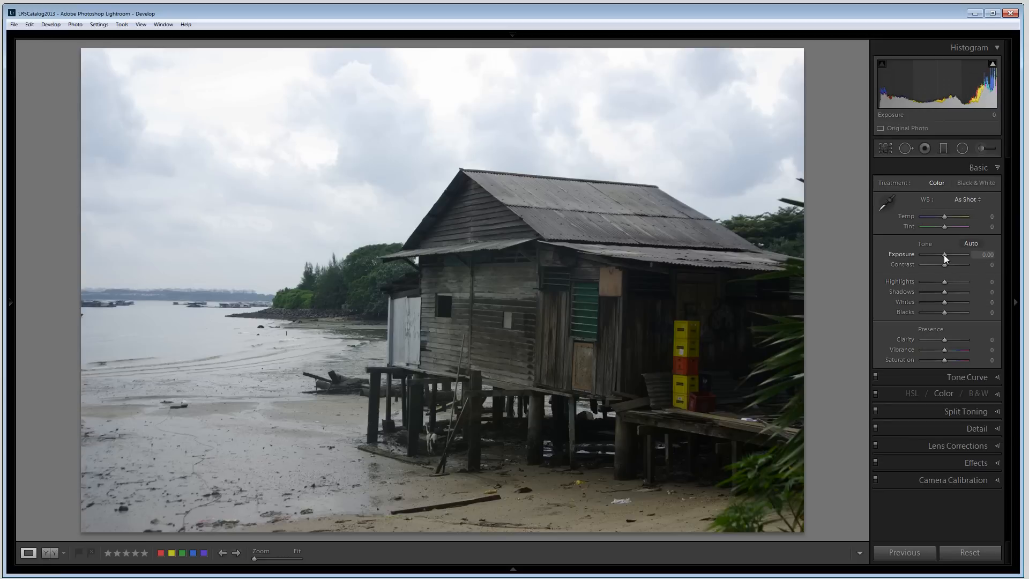
# Step: Try Exposure at -0.60 and reset it, and set Highlights to -40 and Whites to -90
pyautogui.moveTo(944, 256); pyautogui.dragTo(941, 255)
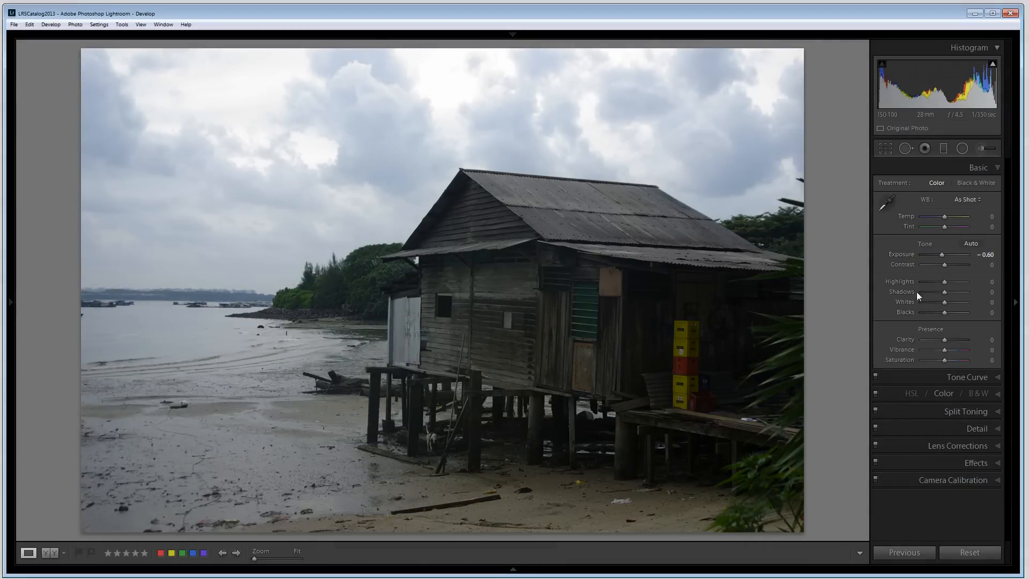
pyautogui.moveTo(943, 282); pyautogui.dragTo(925, 304)
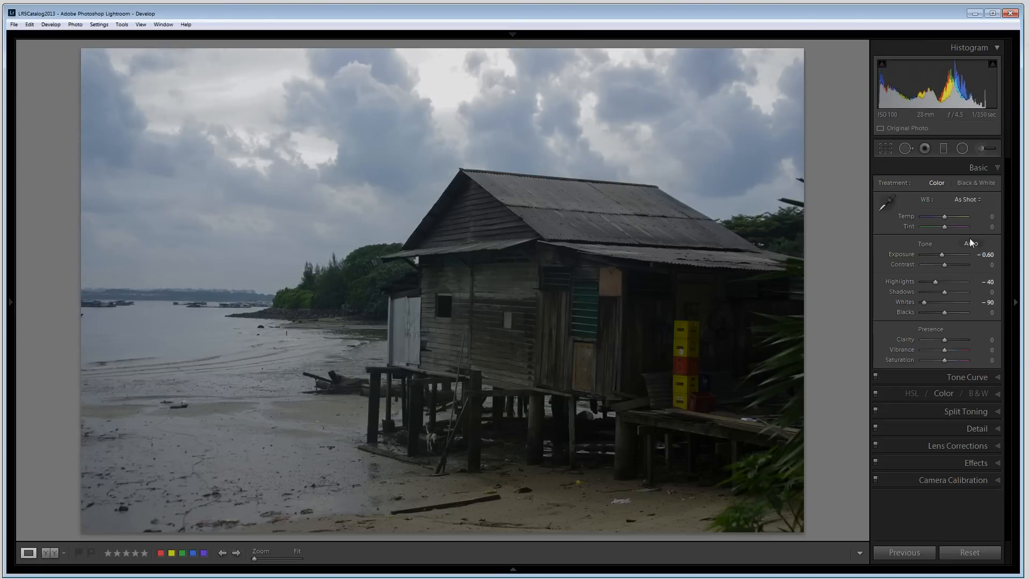
pyautogui.moveTo(938, 253); pyautogui.dragTo(942, 254)
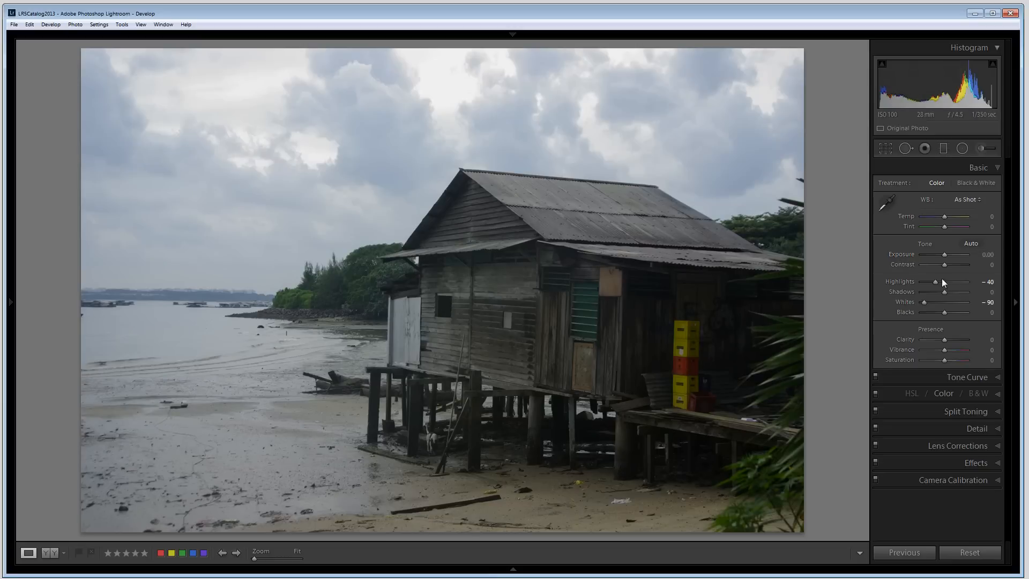
# Step: Set Shadows to +31, Blacks to -17, Clarity to +48 and Vibrance to +5
pyautogui.moveTo(946, 294); pyautogui.dragTo(952, 293)
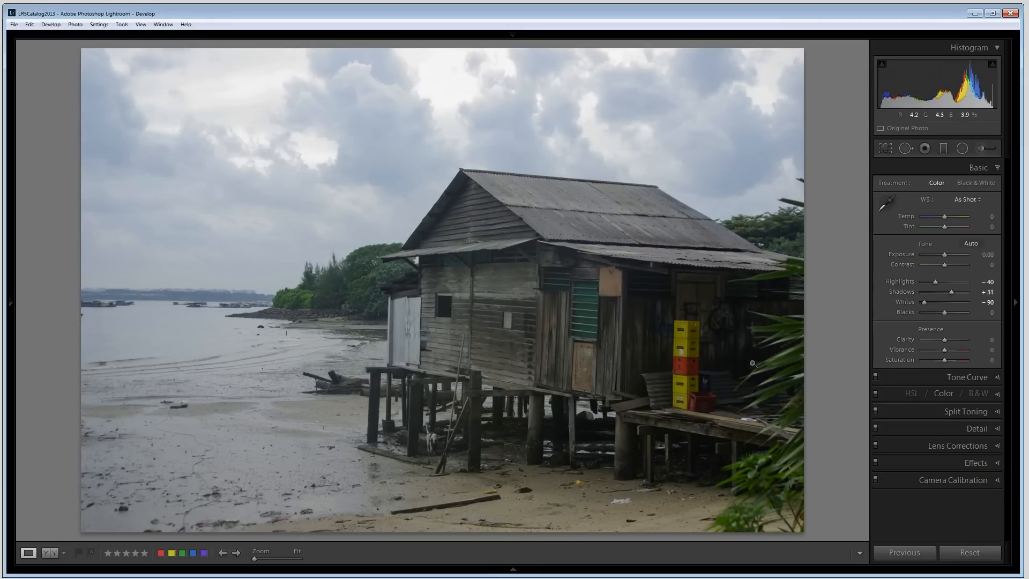
pyautogui.moveTo(943, 312); pyautogui.dragTo(955, 340)
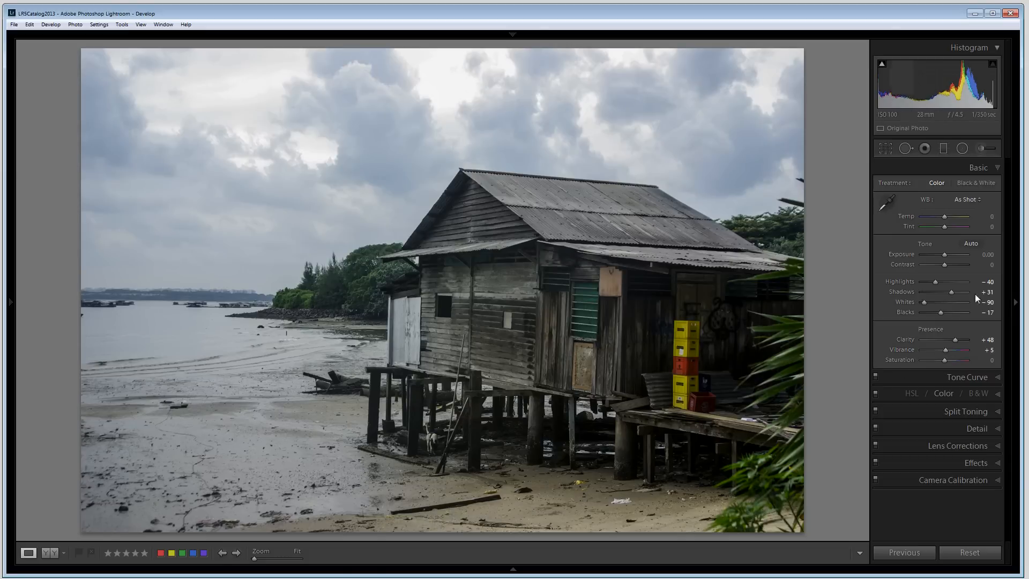
# Step: Set the tone curve's point curve to Medium Contrast after trying Strong Contrast, then collapse the Tone Curve section
pyautogui.click(976, 378)
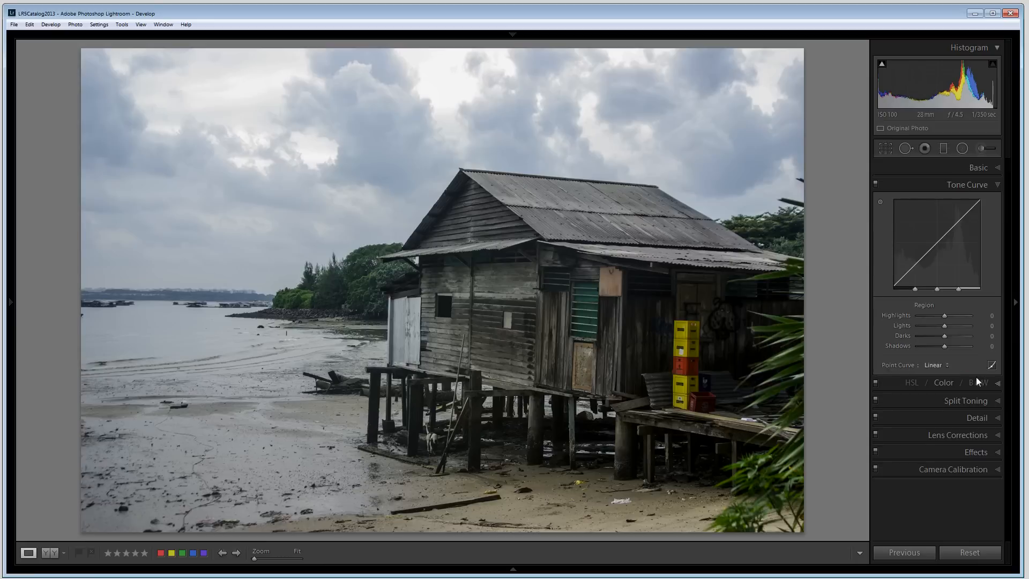
pyautogui.click(934, 366)
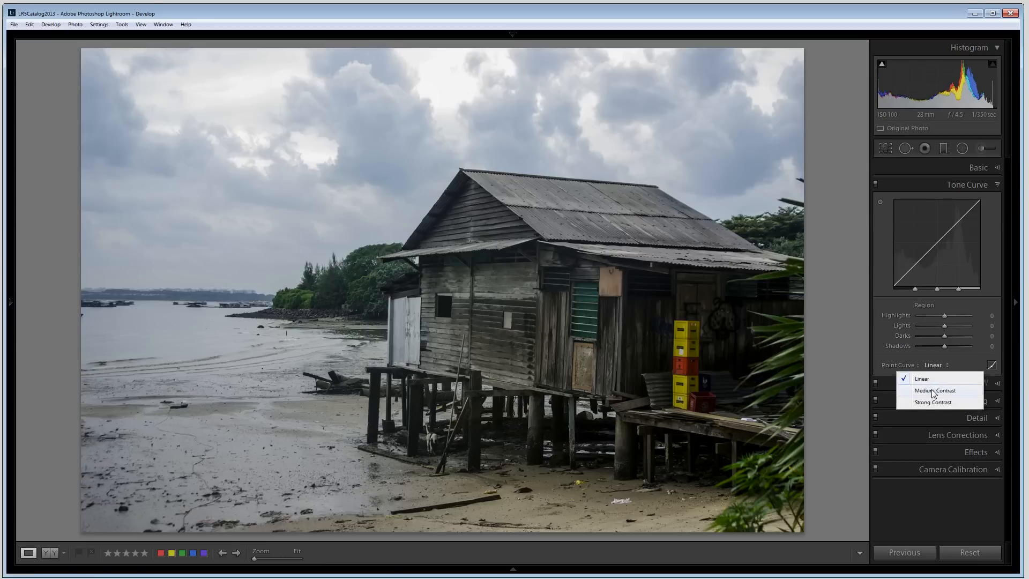
pyautogui.click(933, 391)
pyautogui.click(945, 365)
pyautogui.click(937, 401)
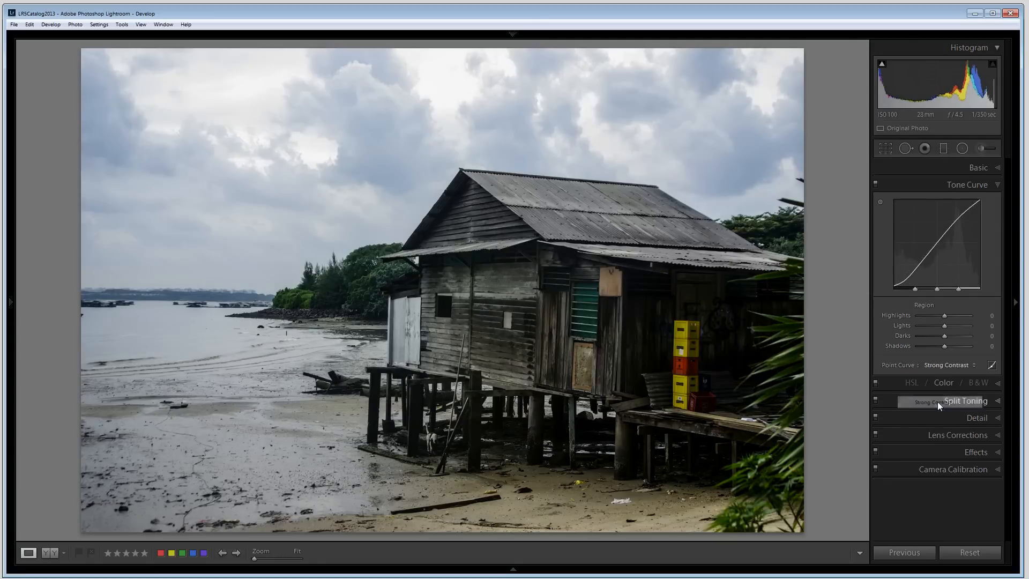
pyautogui.click(952, 367)
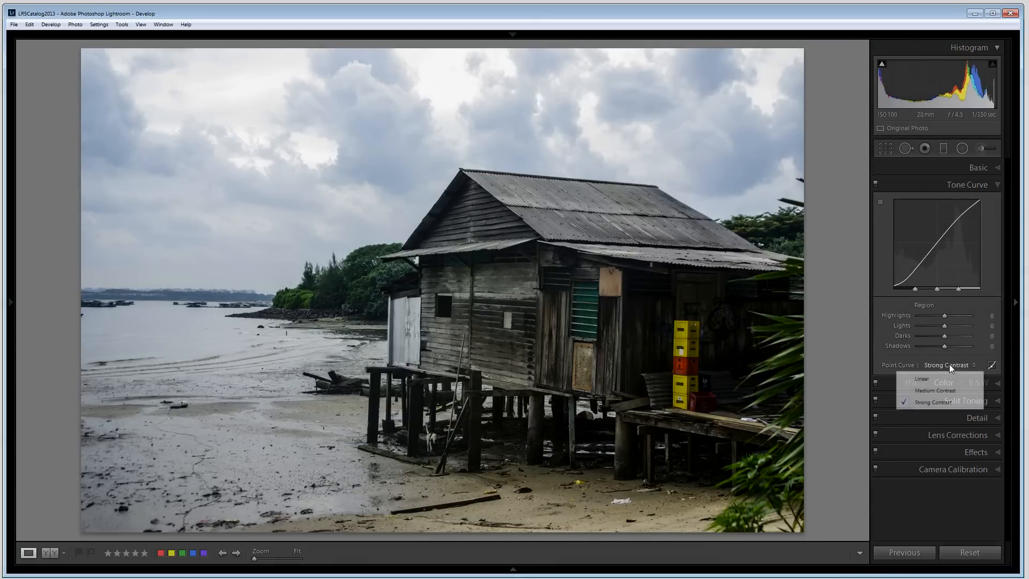
pyautogui.click(938, 390)
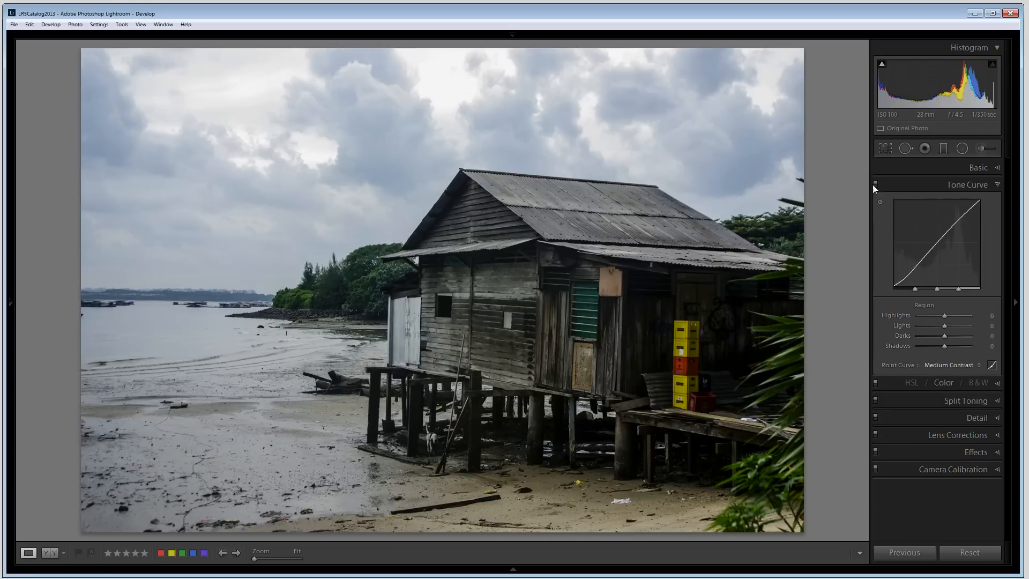
pyautogui.click(995, 184)
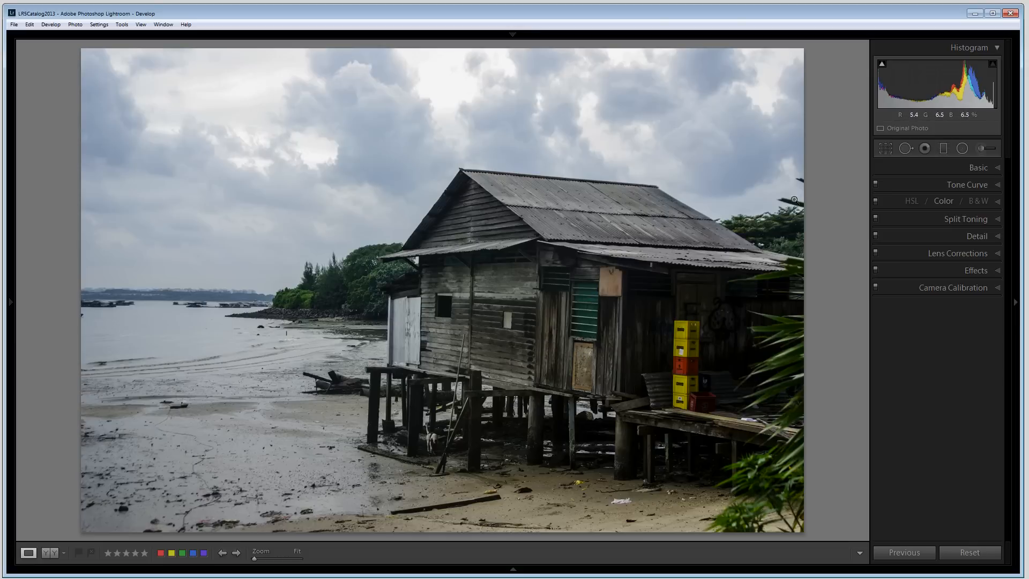
# Step: Add a graduated filter running from the sky down to the house roof and angle it slightly
pyautogui.click(943, 149)
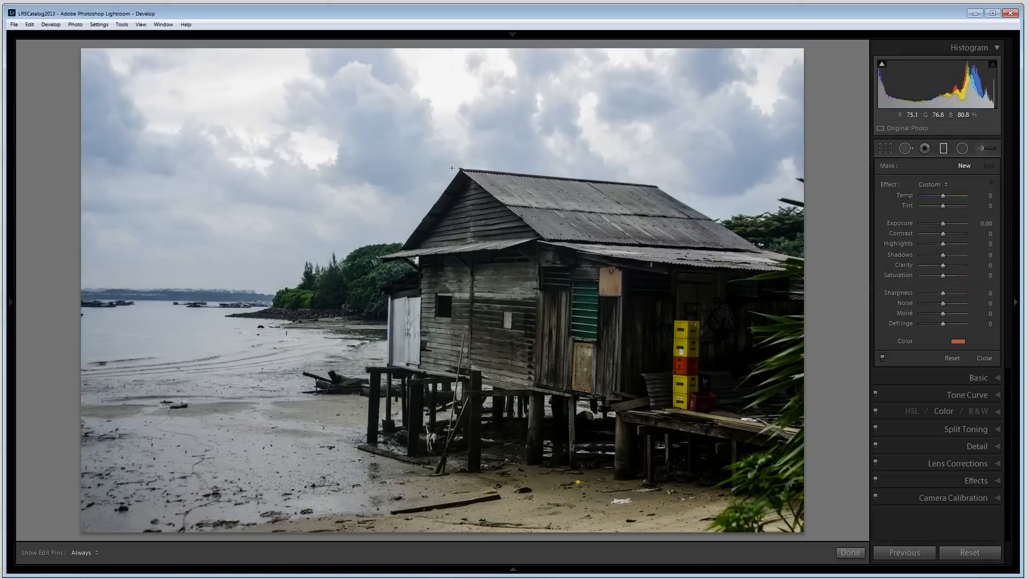
pyautogui.moveTo(455, 166); pyautogui.dragTo(483, 292)
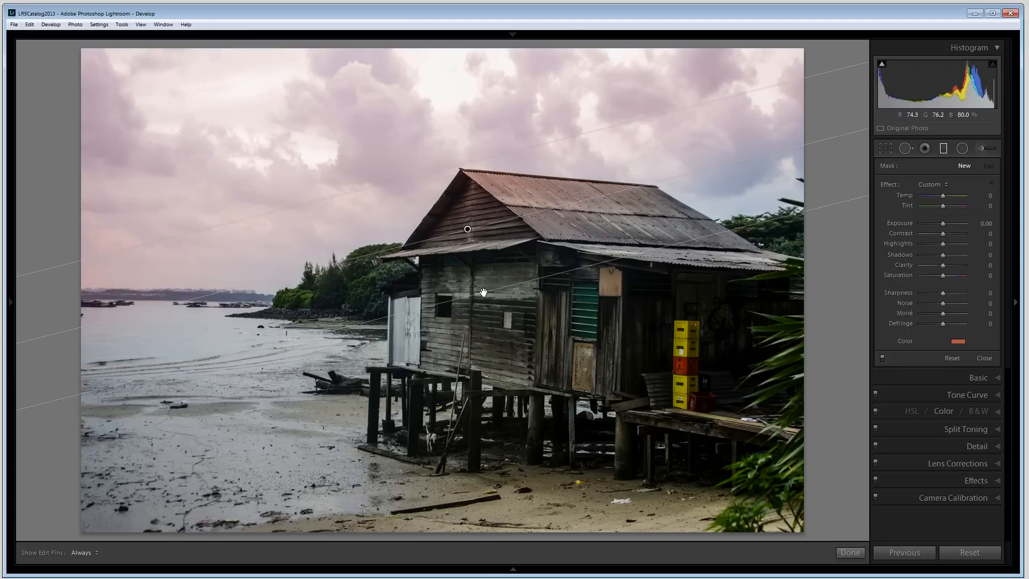
pyautogui.moveTo(470, 245); pyautogui.dragTo(470, 245)
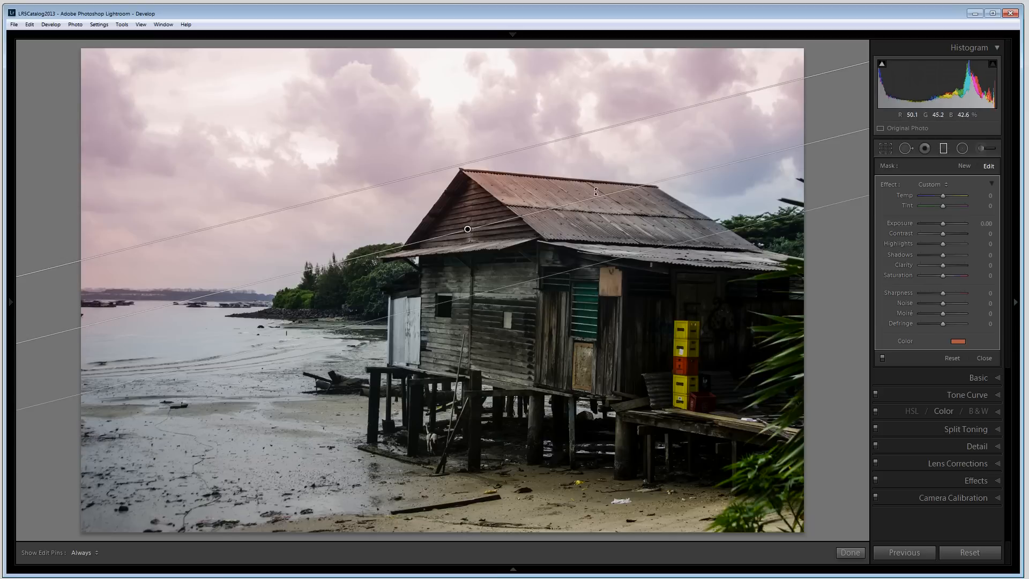
pyautogui.moveTo(604, 196); pyautogui.dragTo(562, 216)
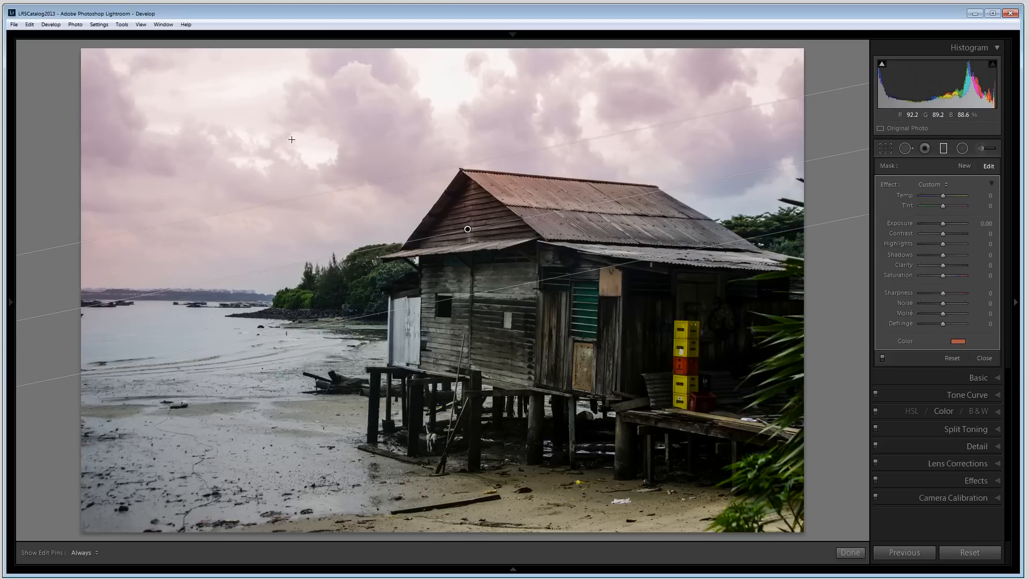
# Step: Clear the filter's color and set its Exposure to -1.43, Contrast 19, Highlights 26, Shadows -29 and Clarity 26
pyautogui.doubleClick(906, 341)
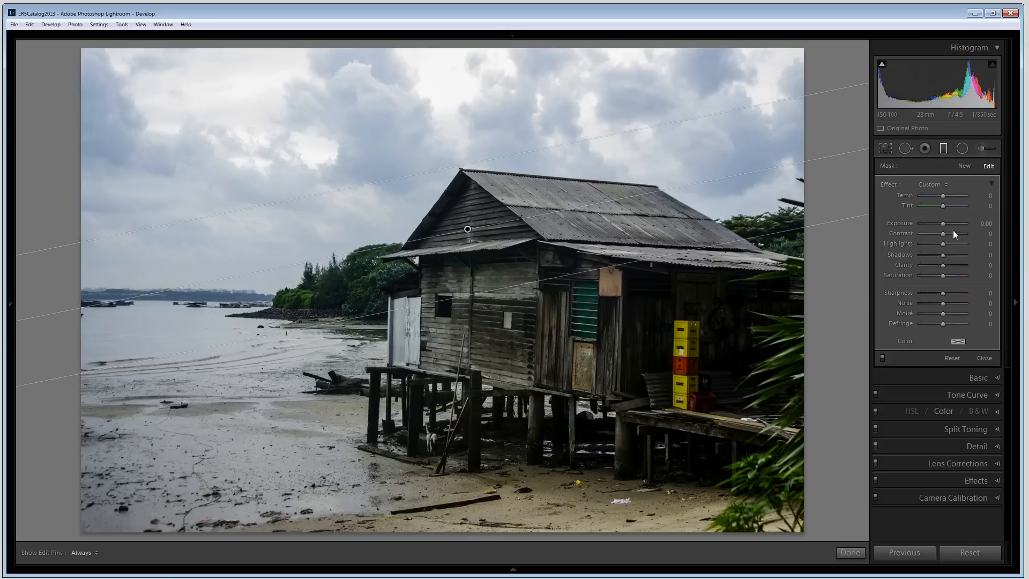
pyautogui.moveTo(941, 224)
pyautogui.mouseDown()
pyautogui.moveTo(917, 222)
pyautogui.moveTo(928, 223)
pyautogui.mouseUp()
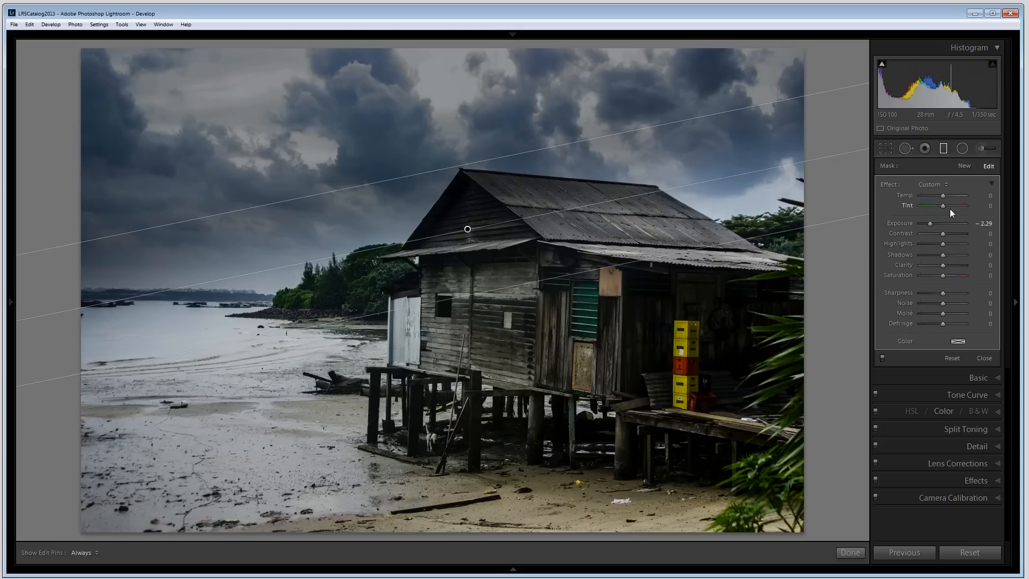
pyautogui.moveTo(928, 223); pyautogui.dragTo(932, 223)
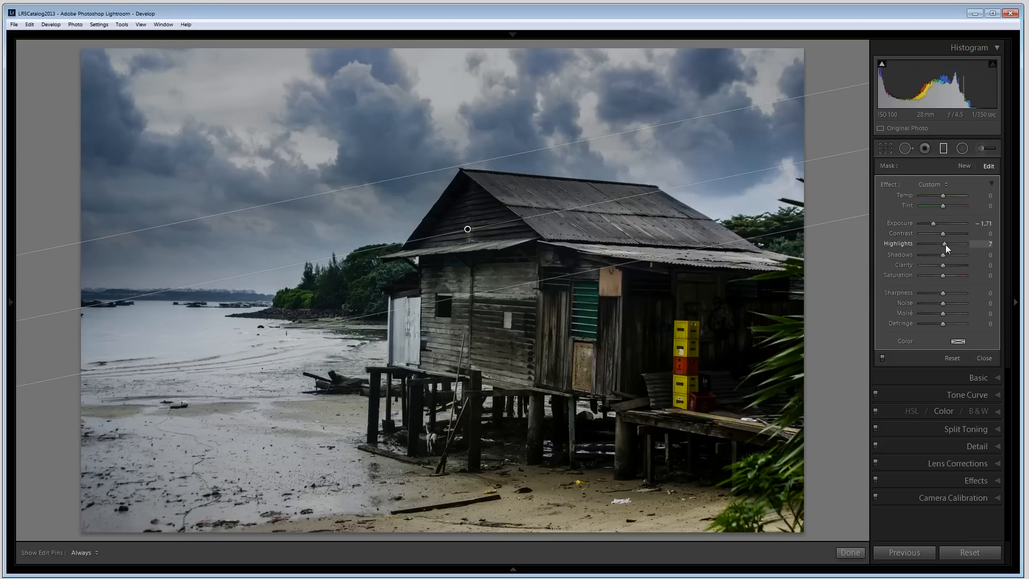
pyautogui.moveTo(945, 244); pyautogui.dragTo(950, 244)
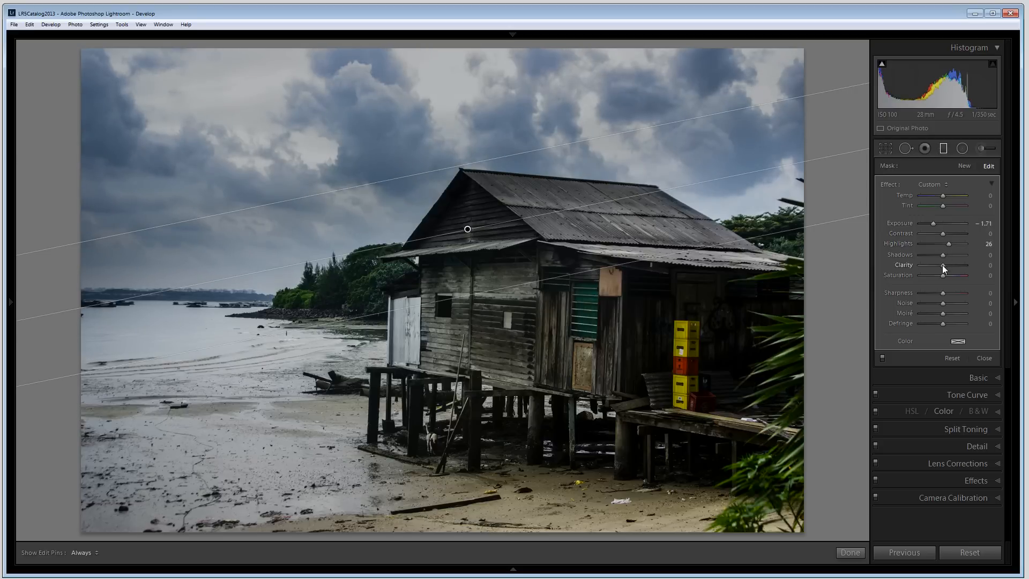
pyautogui.moveTo(943, 255); pyautogui.dragTo(950, 265)
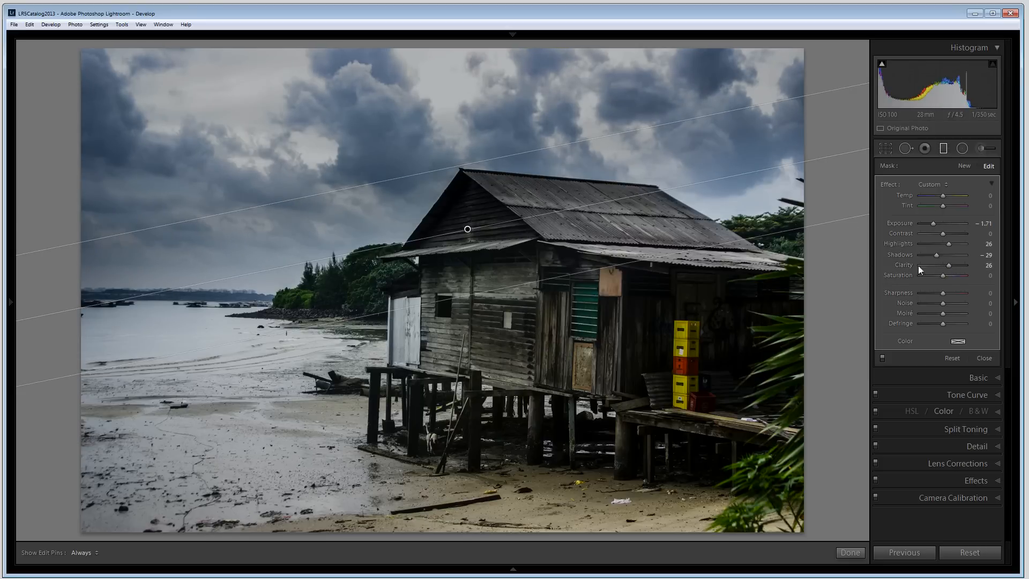
pyautogui.moveTo(933, 223)
pyautogui.mouseDown()
pyautogui.moveTo(947, 232)
pyautogui.moveTo(934, 223)
pyautogui.mouseUp()
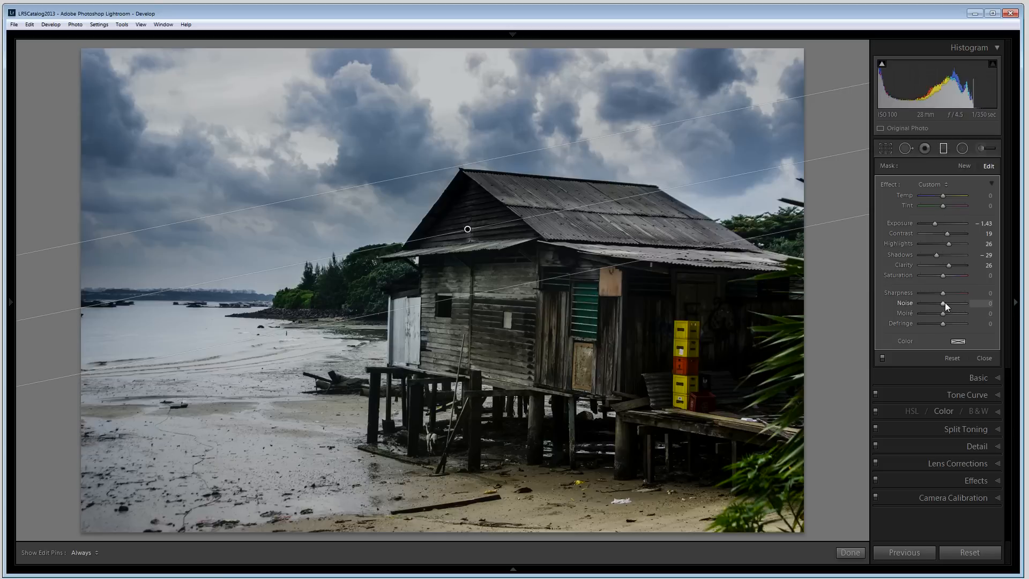
# Step: Set the filter's Noise to 98 and shift the filter slightly lower over the house
pyautogui.moveTo(943, 303); pyautogui.dragTo(966, 303)
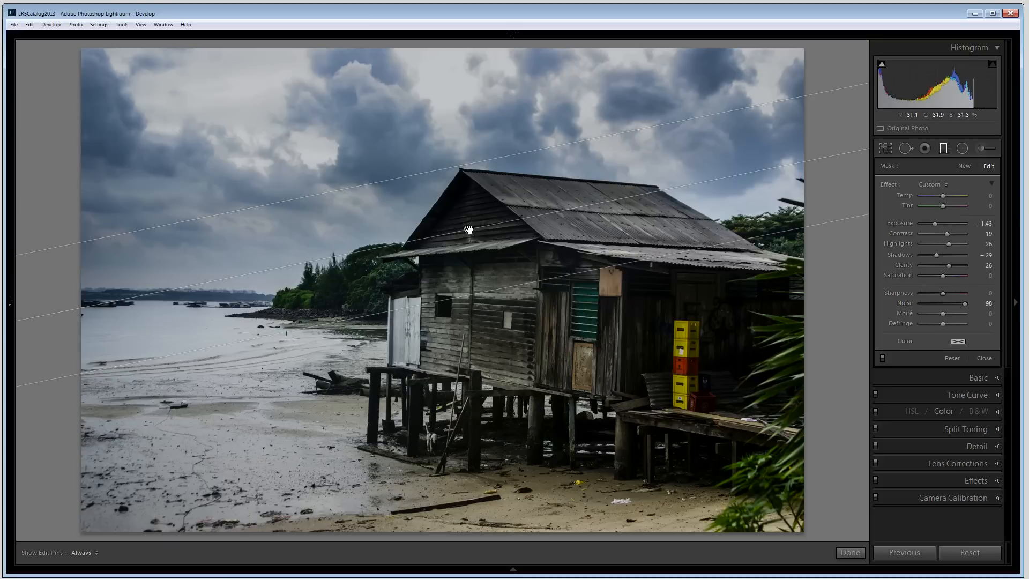
pyautogui.moveTo(468, 229); pyautogui.dragTo(470, 252)
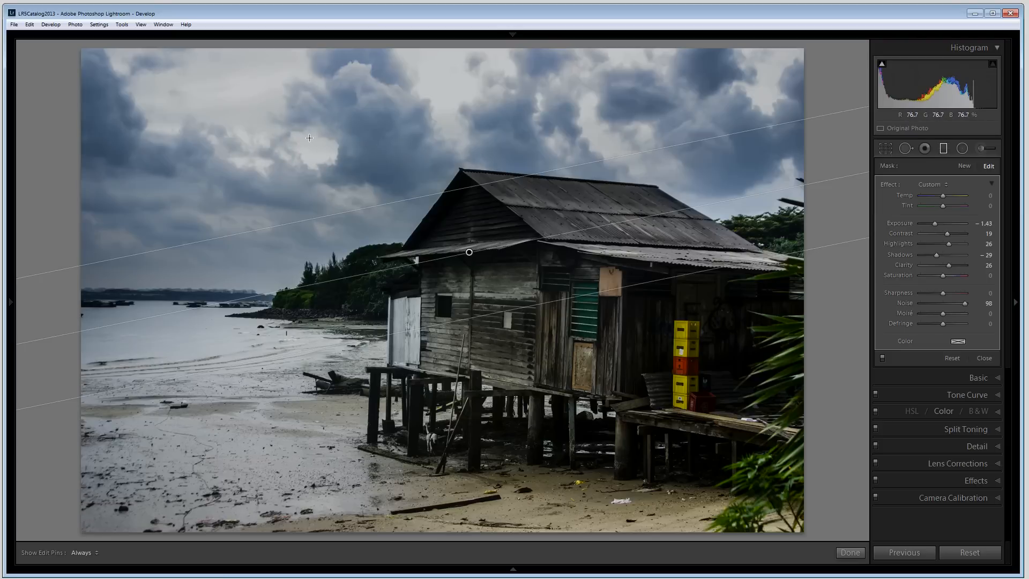
# Step: Zoom in on the sky, reduce the filter's Noise to 57, zoom back out and finish the graduated filter
pyautogui.press('z')
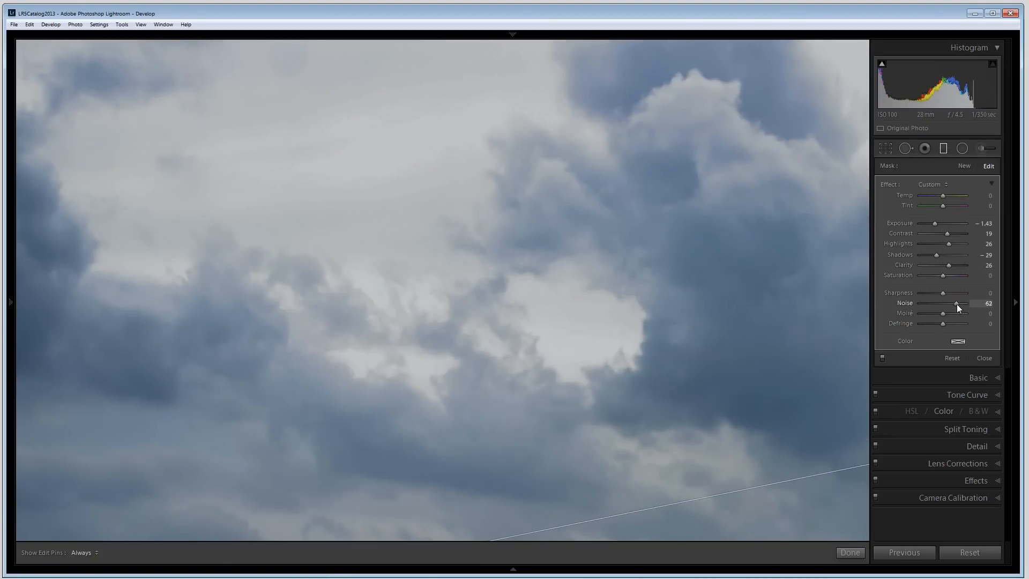
pyautogui.moveTo(944, 307); pyautogui.dragTo(937, 310)
pyautogui.moveTo(934, 304); pyautogui.dragTo(976, 303)
pyautogui.press('z')
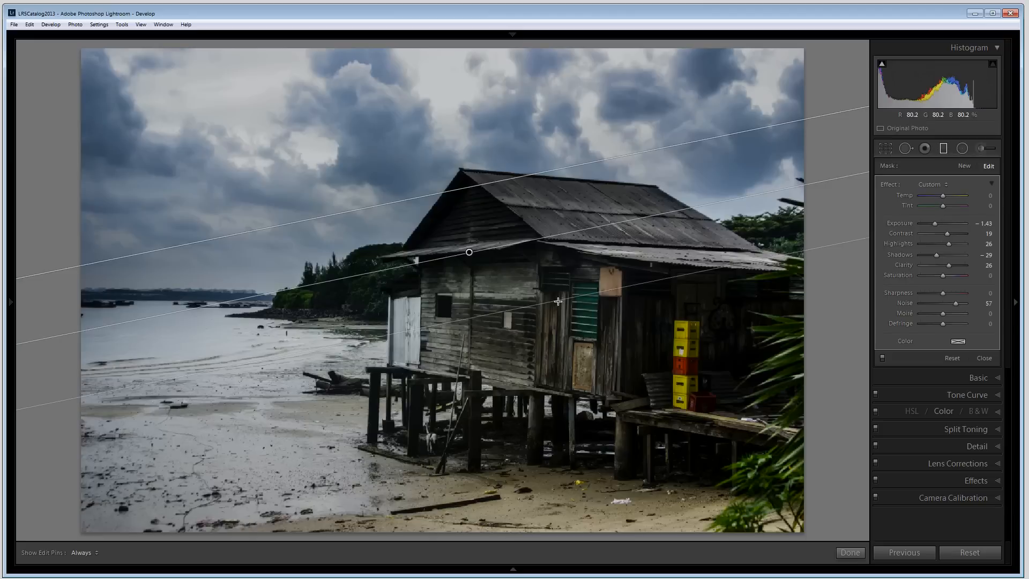
pyautogui.click(845, 552)
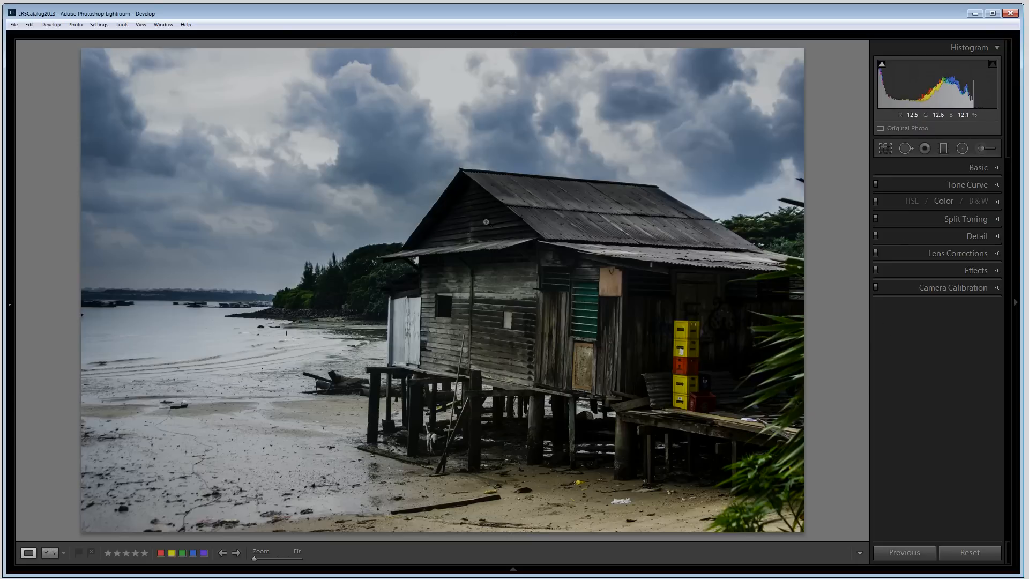
# Step: Pick the adjustment brush and clear its color tint to neutral
pyautogui.click(982, 149)
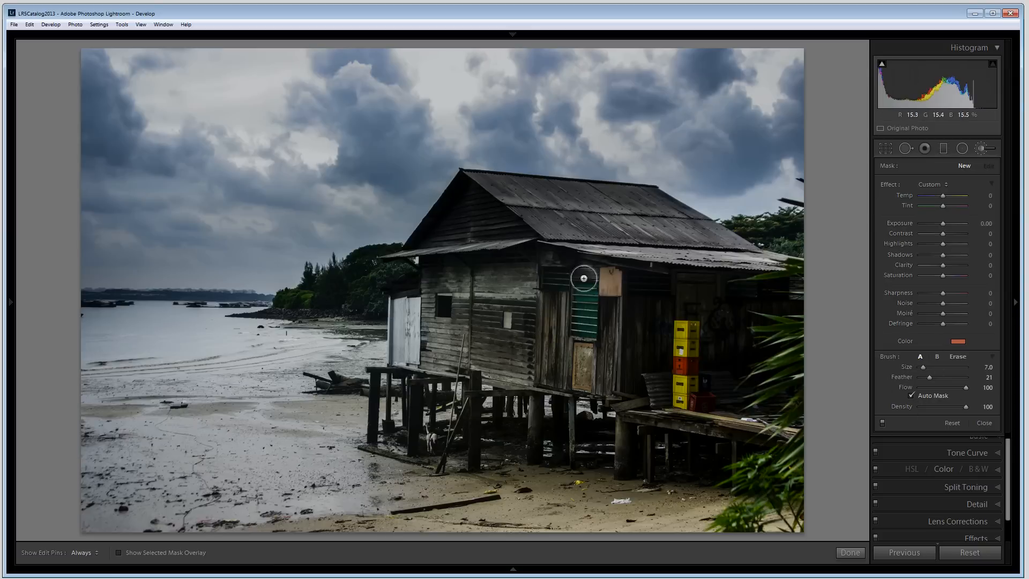
pyautogui.click(957, 341)
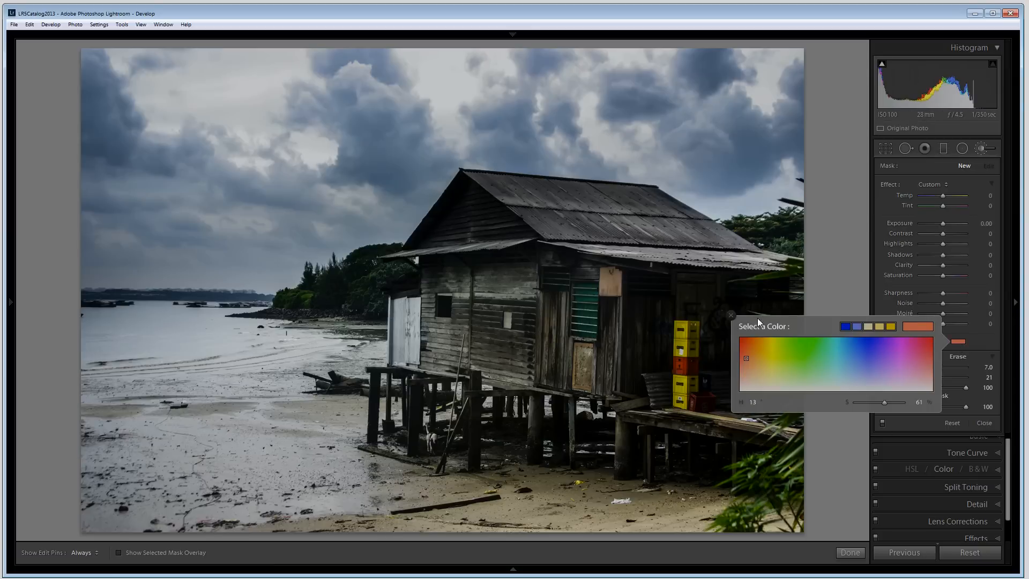
pyautogui.moveTo(883, 403); pyautogui.dragTo(843, 402)
pyautogui.click(731, 316)
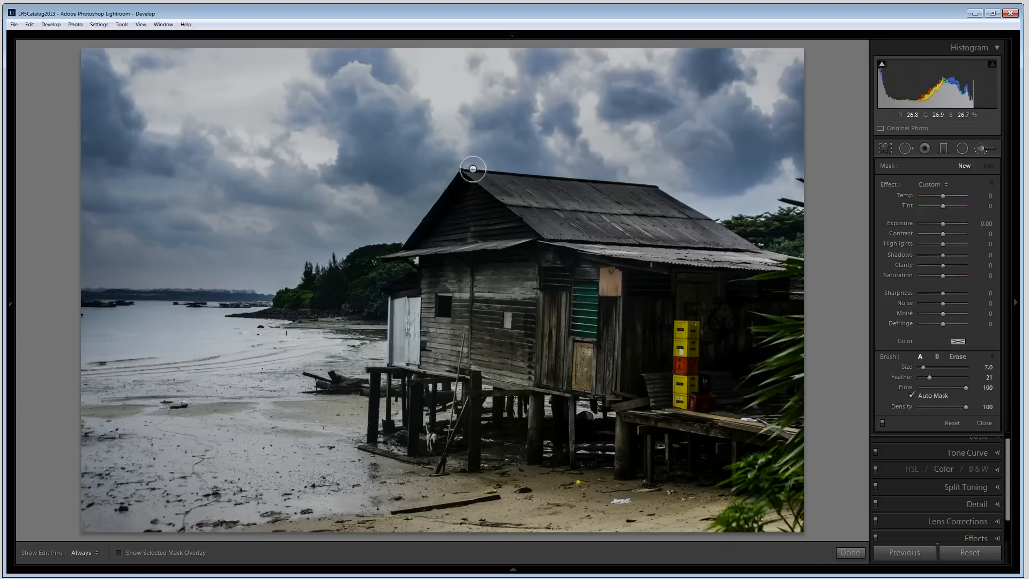
# Step: Paint an adjustment brush mask over the house's front gable, checking its coverage with the mask overlay
pyautogui.click(471, 205)
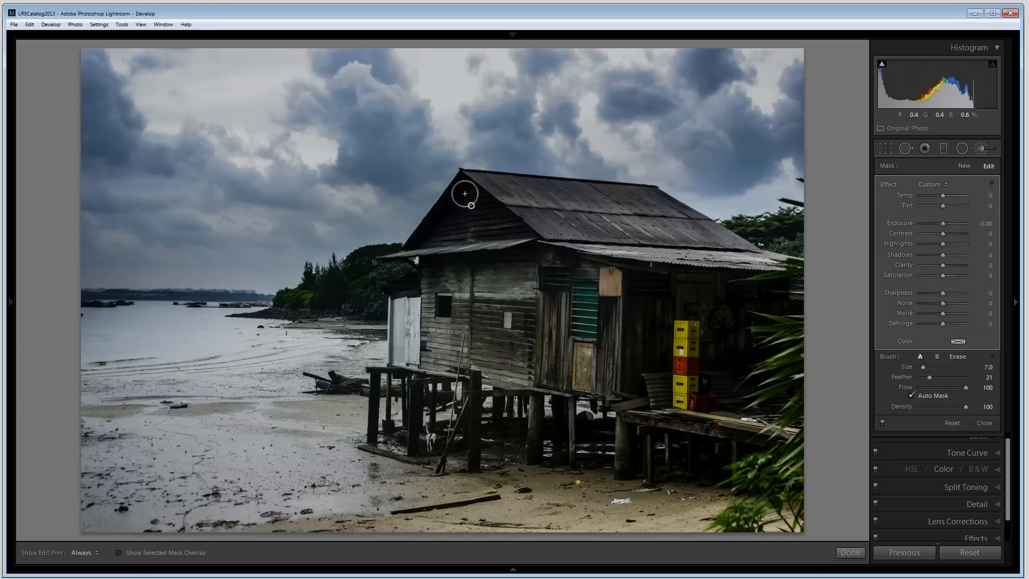
pyautogui.press('h')
pyautogui.press('h')
pyautogui.click(120, 553)
pyautogui.click(119, 552)
pyautogui.click(119, 552)
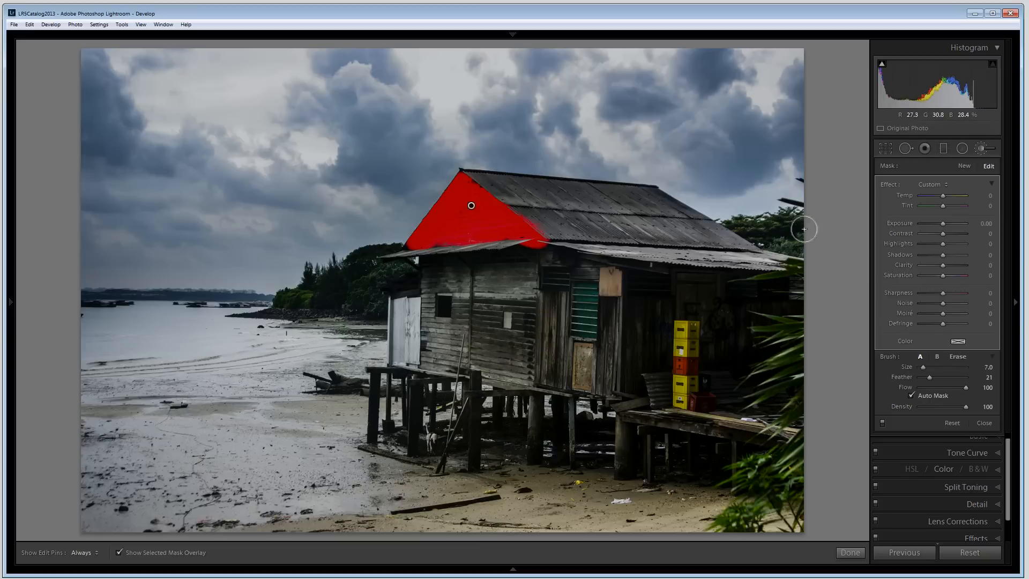
pyautogui.click(958, 357)
pyautogui.press('h')
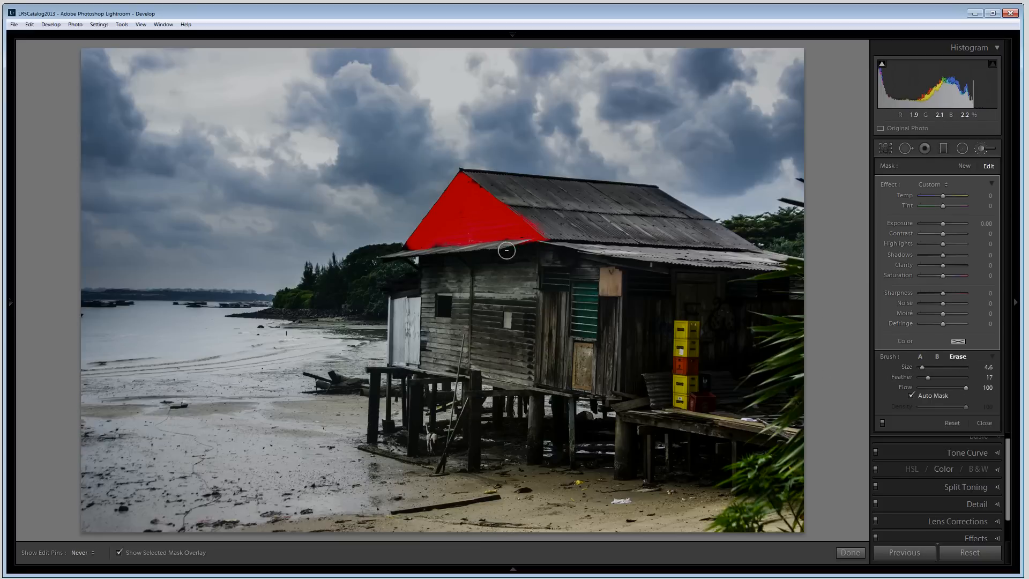
pyautogui.press('h')
pyautogui.click(118, 551)
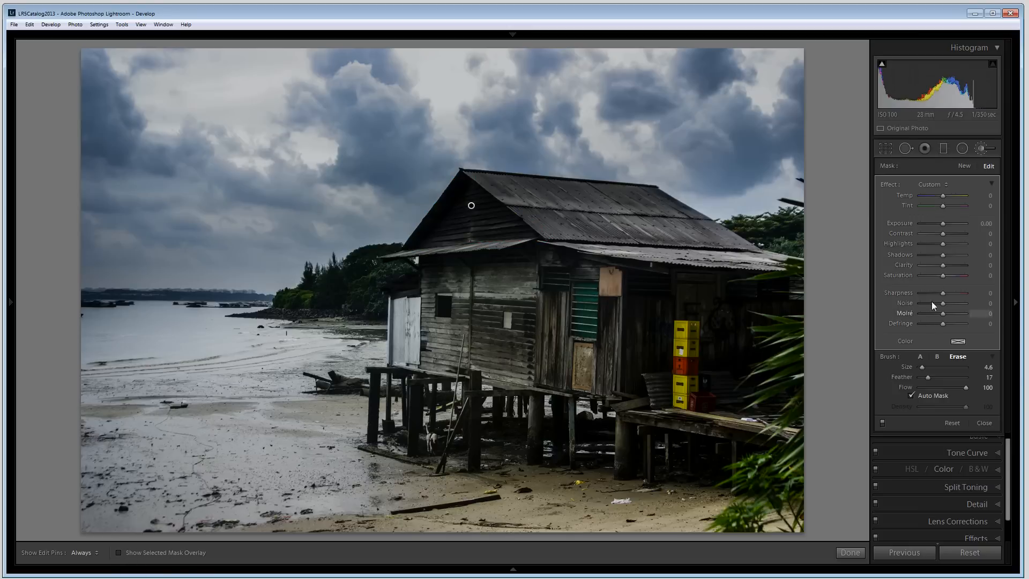
# Step: Set the gable brush's Exposure to 1.05 and Shadows to 14, and finish the brush adjustment
pyautogui.moveTo(944, 223); pyautogui.dragTo(951, 223)
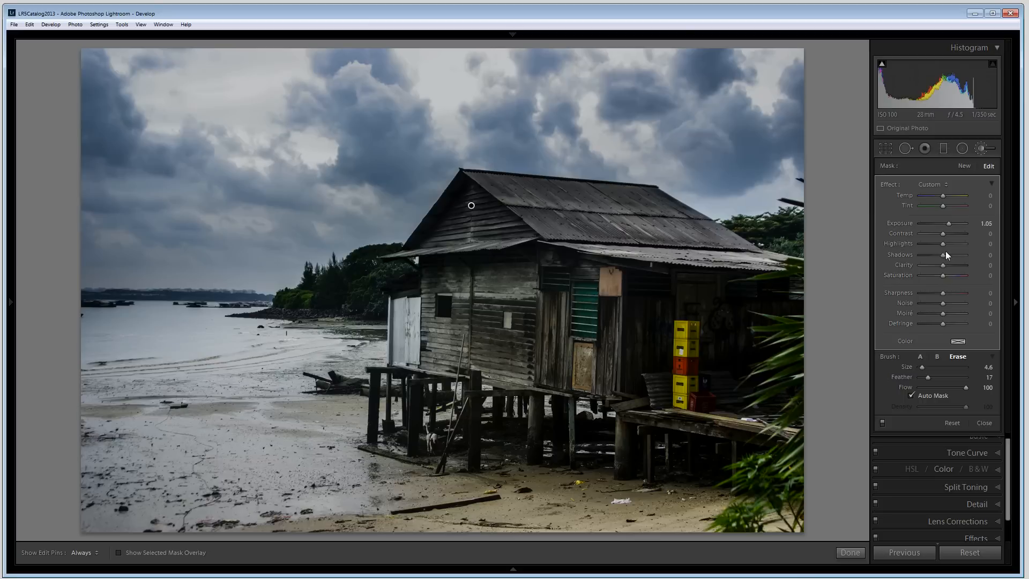
pyautogui.moveTo(947, 256); pyautogui.dragTo(944, 255)
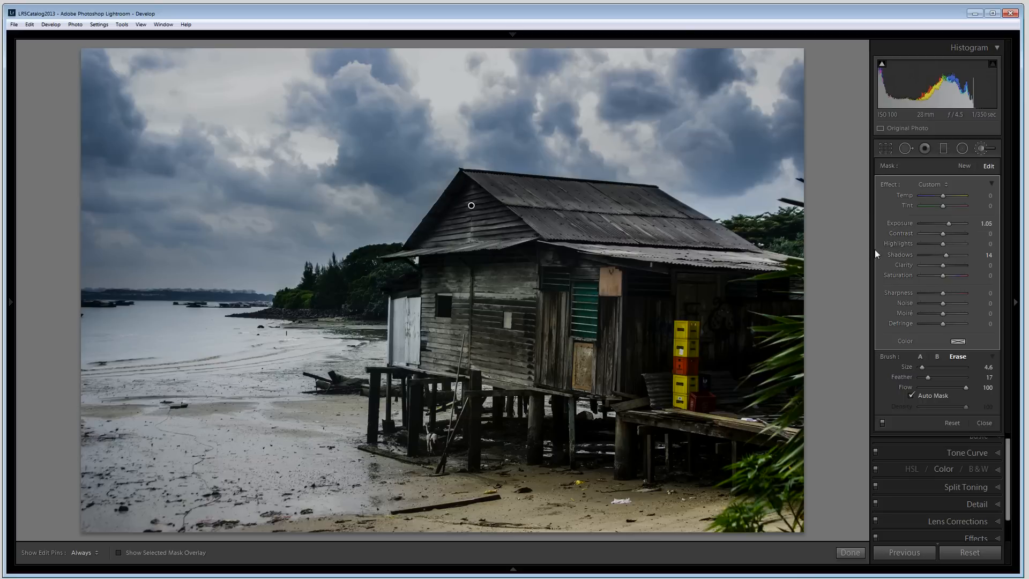
pyautogui.click(850, 551)
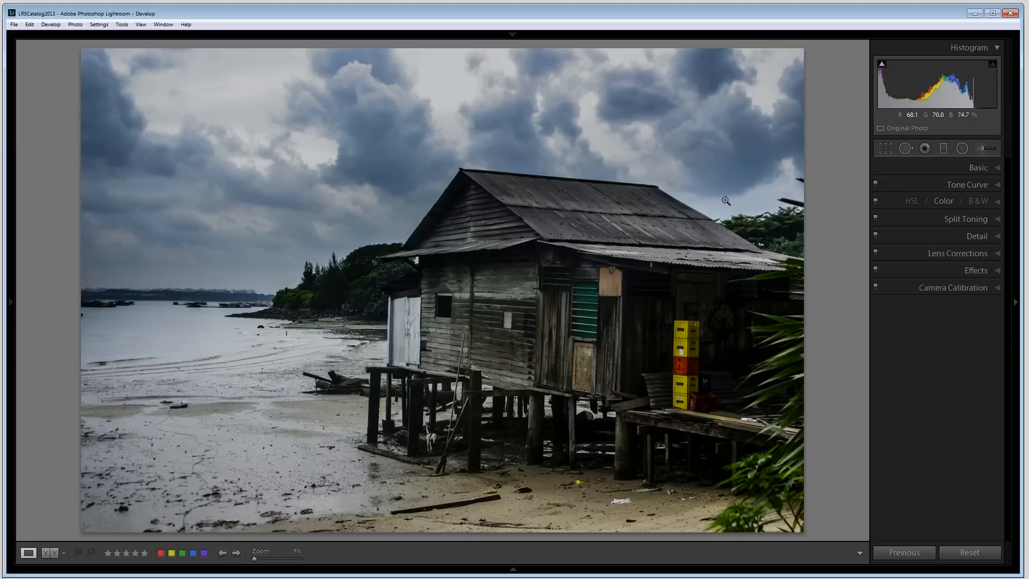
# Step: Add a graduated filter over the foreground beach, running upward from the shore toward the house
pyautogui.click(943, 148)
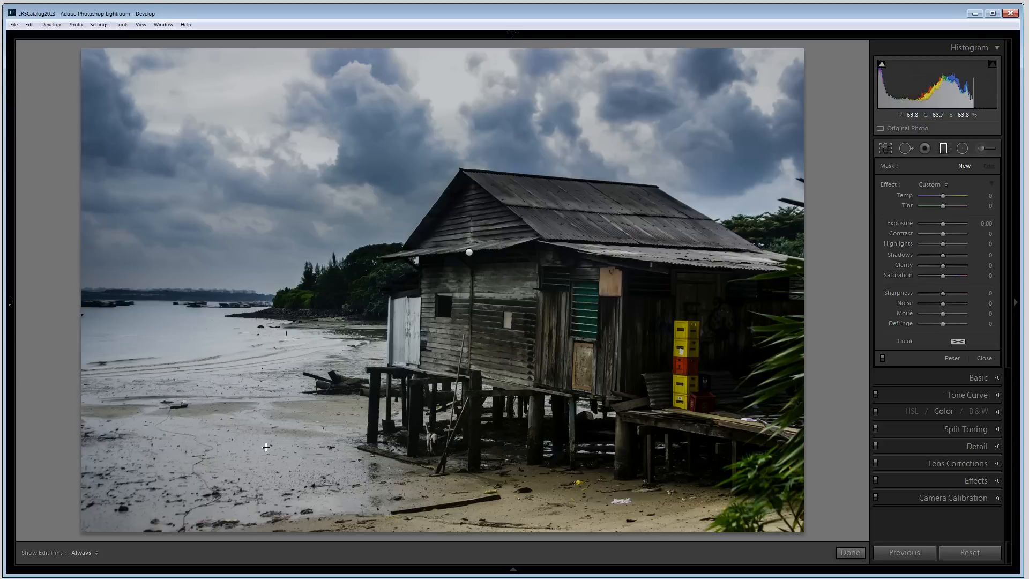
pyautogui.moveTo(265, 447)
pyautogui.mouseDown()
pyautogui.moveTo(285, 429)
pyautogui.moveTo(304, 361)
pyautogui.mouseUp()
pyautogui.moveTo(290, 403); pyautogui.dragTo(294, 397)
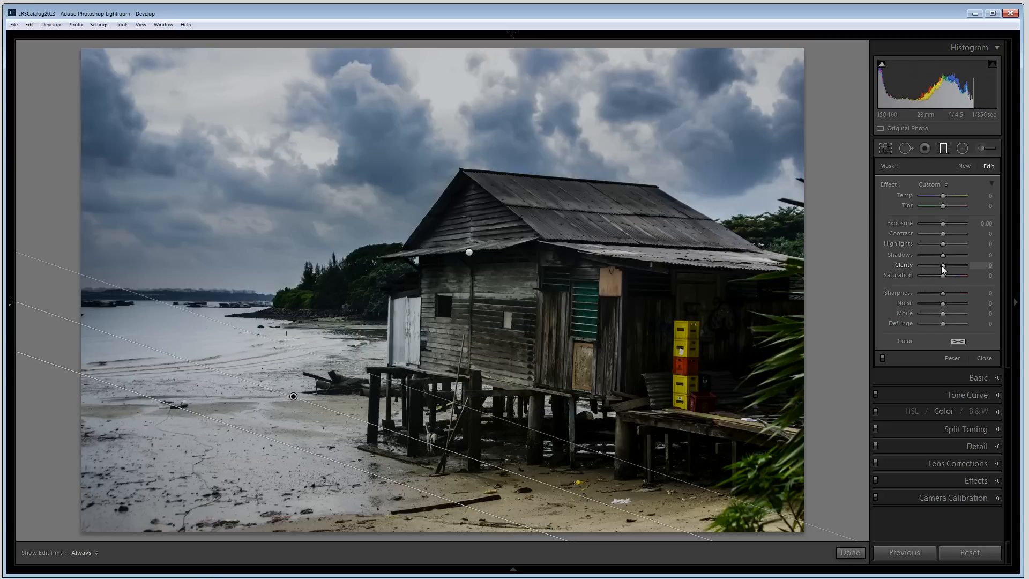
# Step: Set the beach filter's Clarity to -100, Exposure -0.19 and Highlights 10, clear its color, and finish
pyautogui.moveTo(941, 265); pyautogui.dragTo(912, 267)
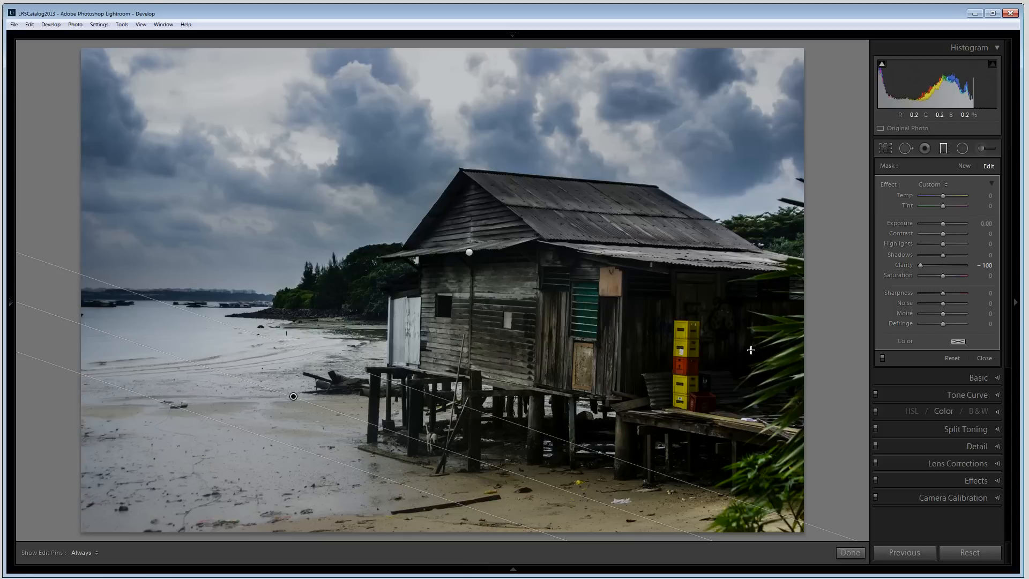
pyautogui.click(958, 341)
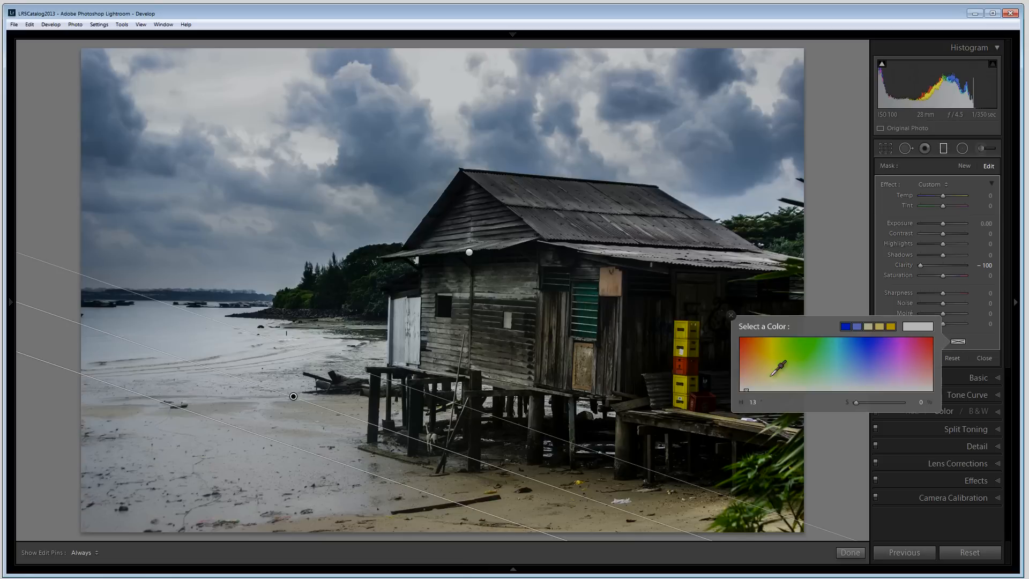
pyautogui.moveTo(772, 375); pyautogui.dragTo(765, 384)
pyautogui.click(731, 316)
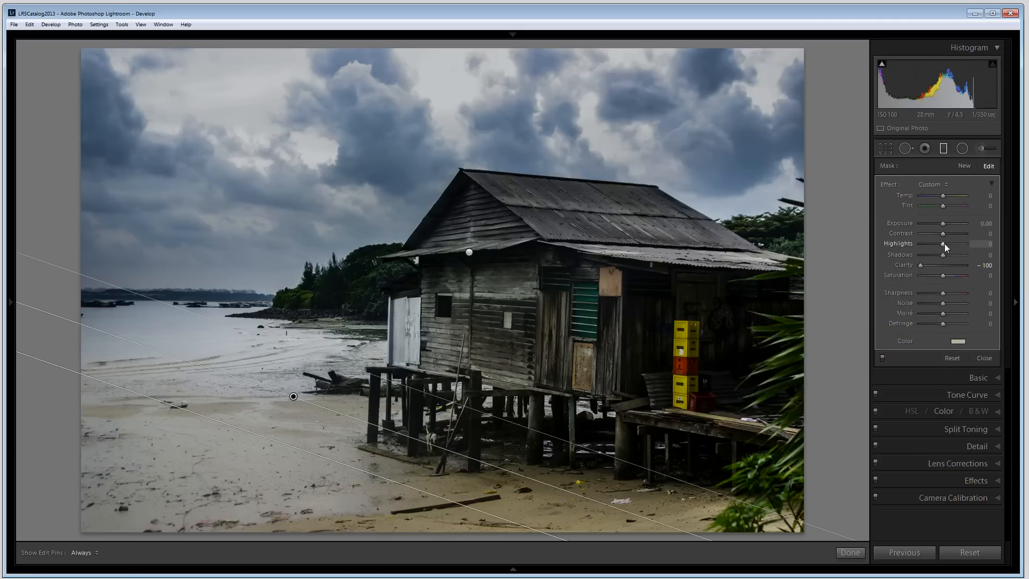
pyautogui.moveTo(944, 243); pyautogui.dragTo(940, 222)
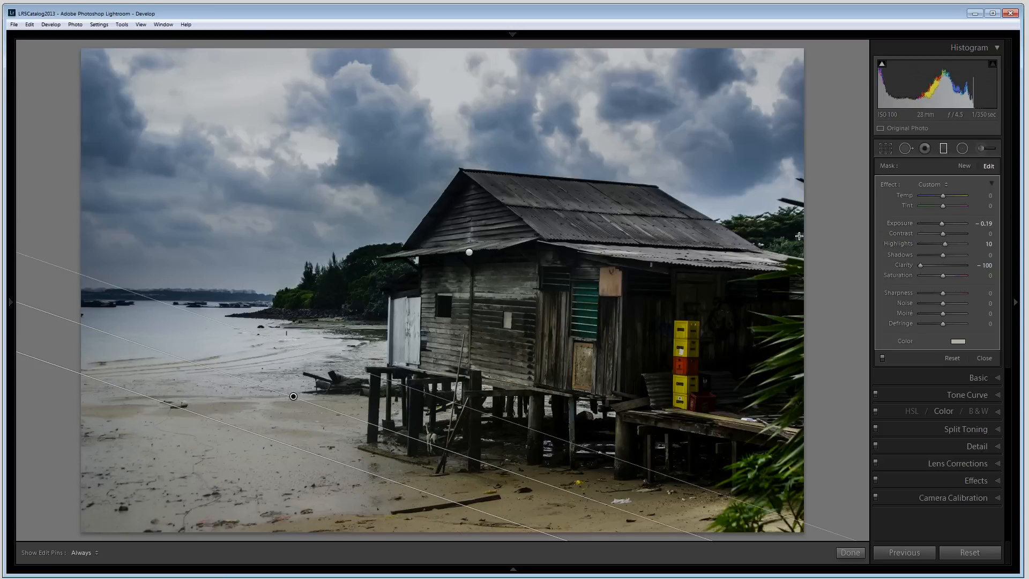
pyautogui.click(849, 553)
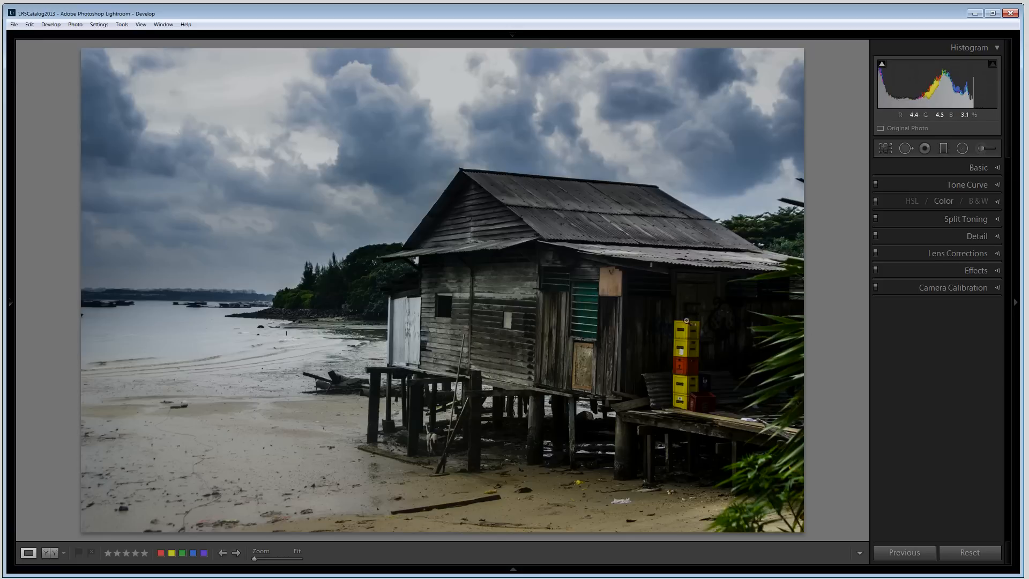
# Step: Start a new adjustment brush and paint over the stacked yellow and red crates, viewing the mask overlay
pyautogui.click(980, 147)
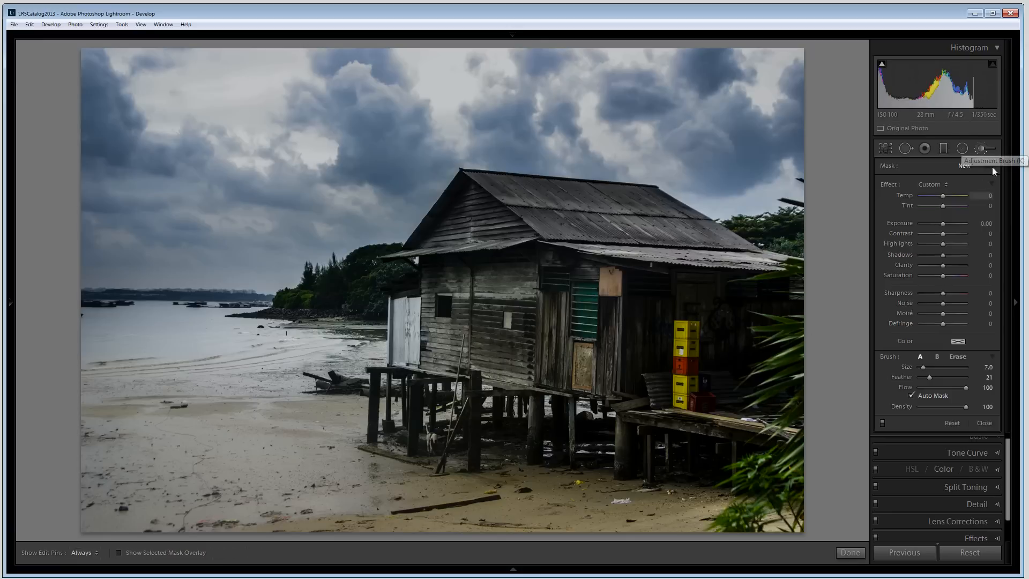
pyautogui.click(685, 350)
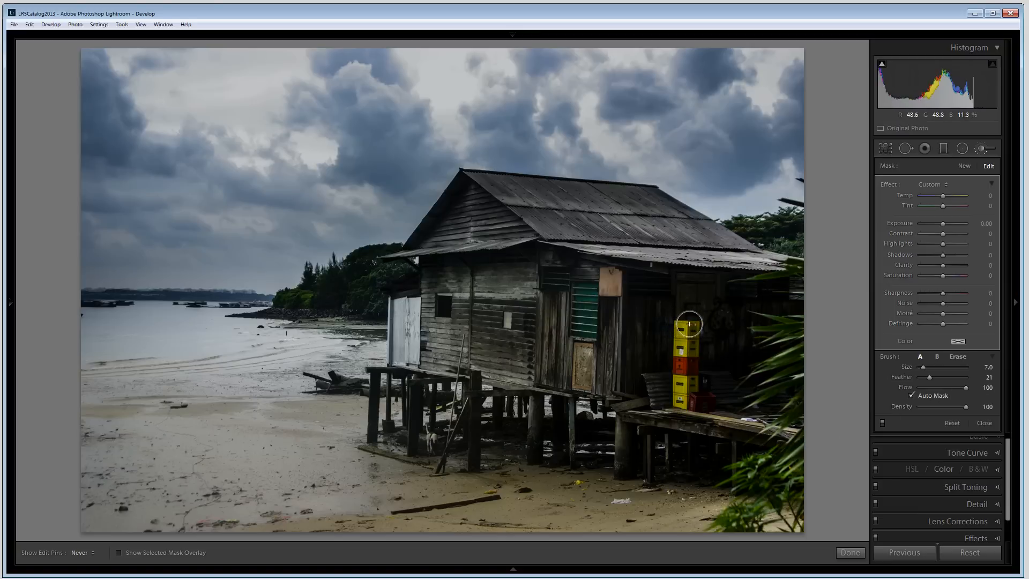
pyautogui.press('h')
pyautogui.press('h')
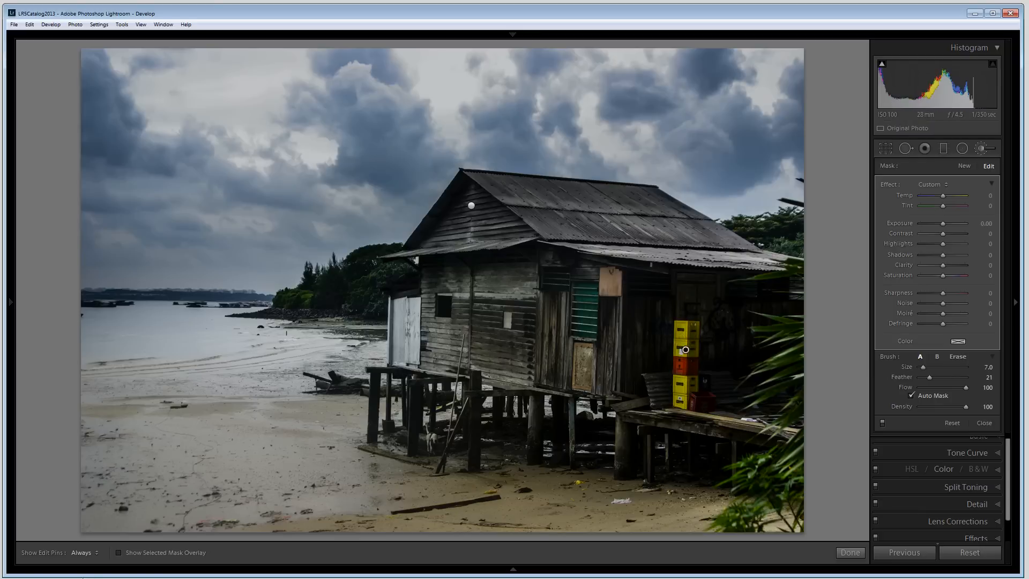
pyautogui.click(118, 553)
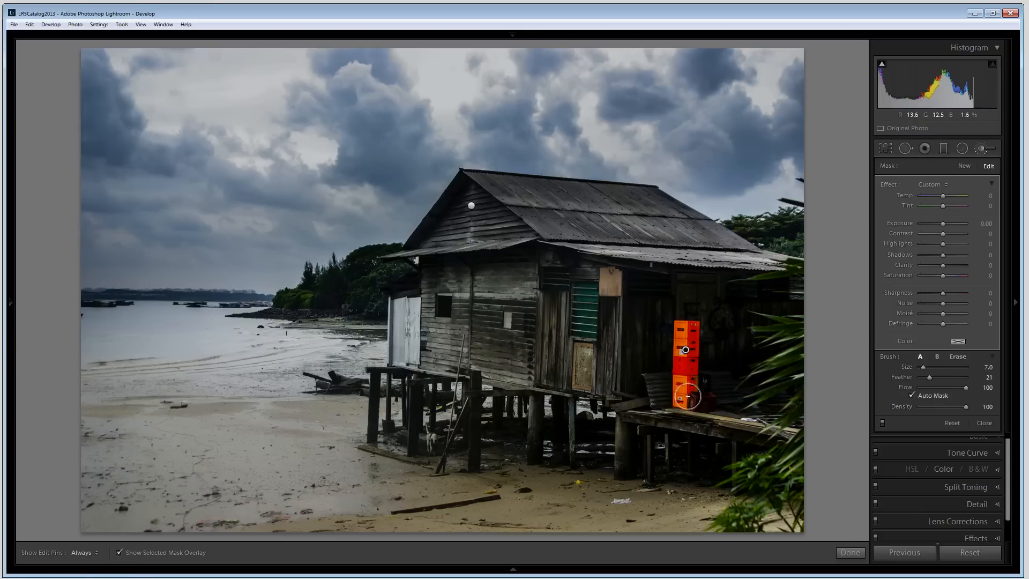
pyautogui.press('h')
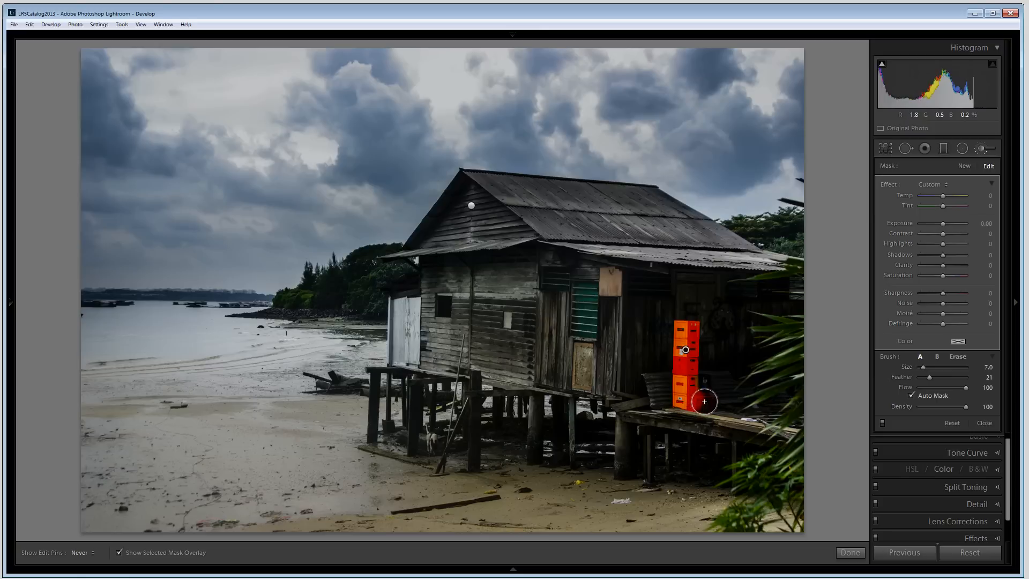
pyautogui.click(704, 402)
pyautogui.press('h')
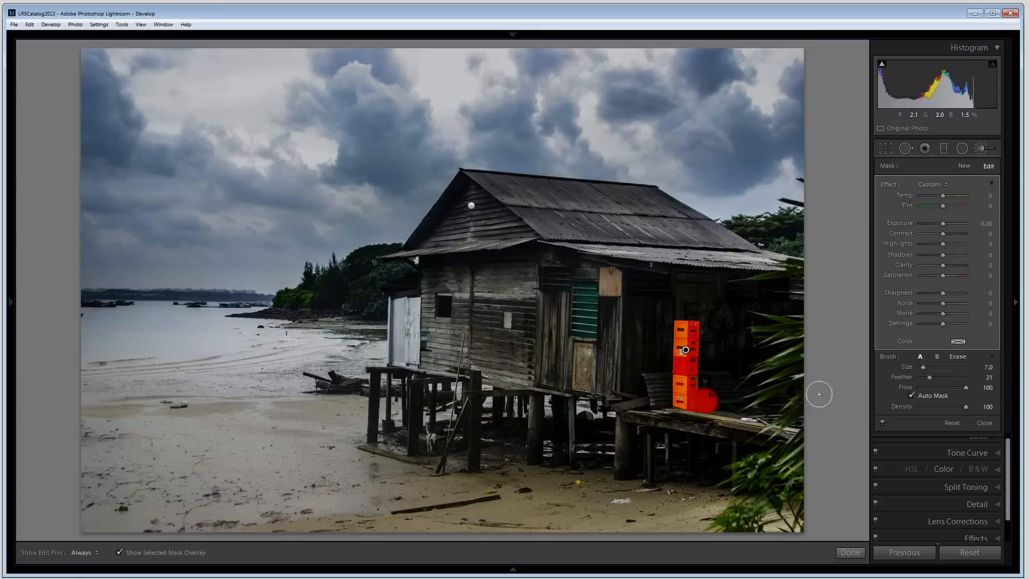
# Step: Refine the crate mask by erasing spill beside the crates and painting missed areas, then hide the overlay
pyautogui.click(963, 357)
pyautogui.press('h')
pyautogui.moveTo(711, 391)
pyautogui.mouseDown()
pyautogui.moveTo(714, 413)
pyautogui.moveTo(705, 391)
pyautogui.moveTo(727, 411)
pyautogui.mouseUp()
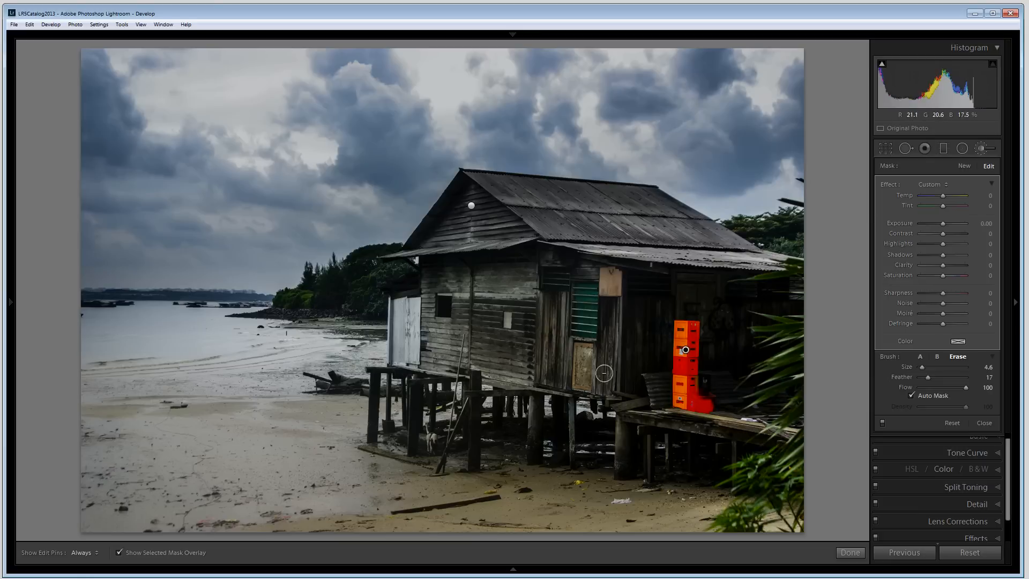
pyautogui.click(920, 356)
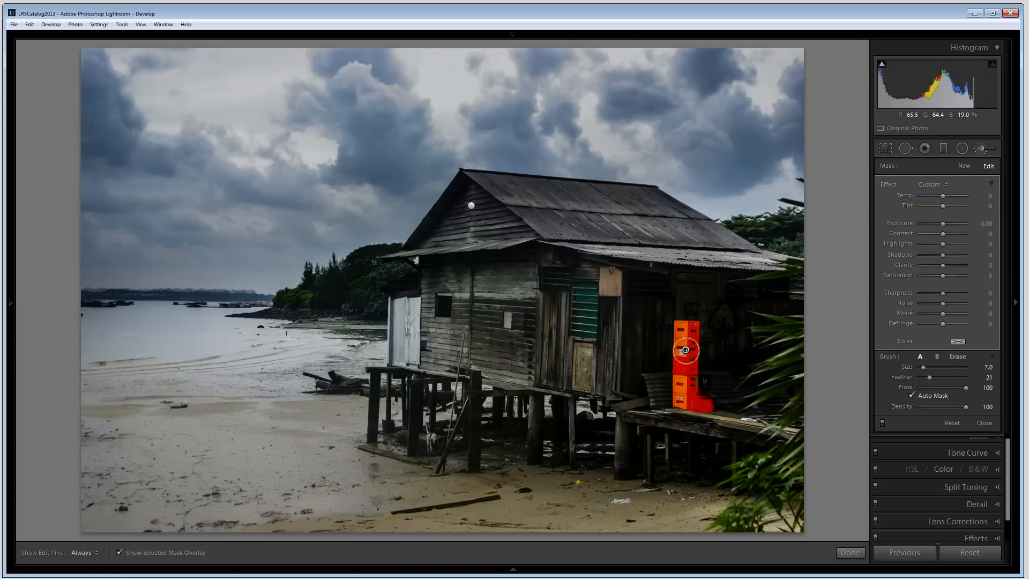
pyautogui.press('h')
pyautogui.moveTo(686, 342)
pyautogui.mouseDown()
pyautogui.moveTo(693, 323)
pyautogui.moveTo(690, 348)
pyautogui.mouseUp()
pyautogui.press('h')
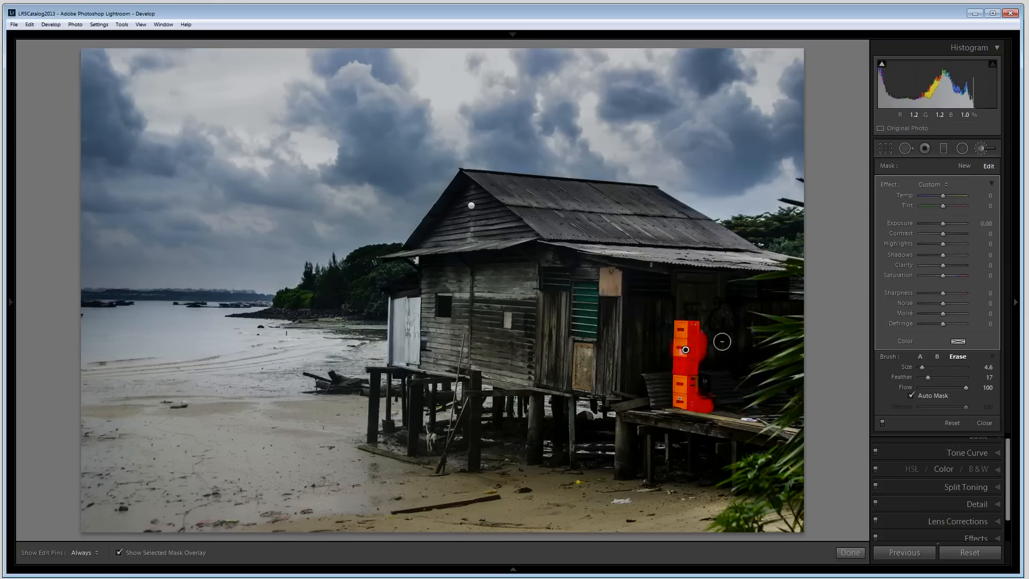
pyautogui.moveTo(719, 339)
pyautogui.mouseDown()
pyautogui.moveTo(709, 323)
pyautogui.moveTo(706, 366)
pyautogui.mouseUp()
pyautogui.press('h')
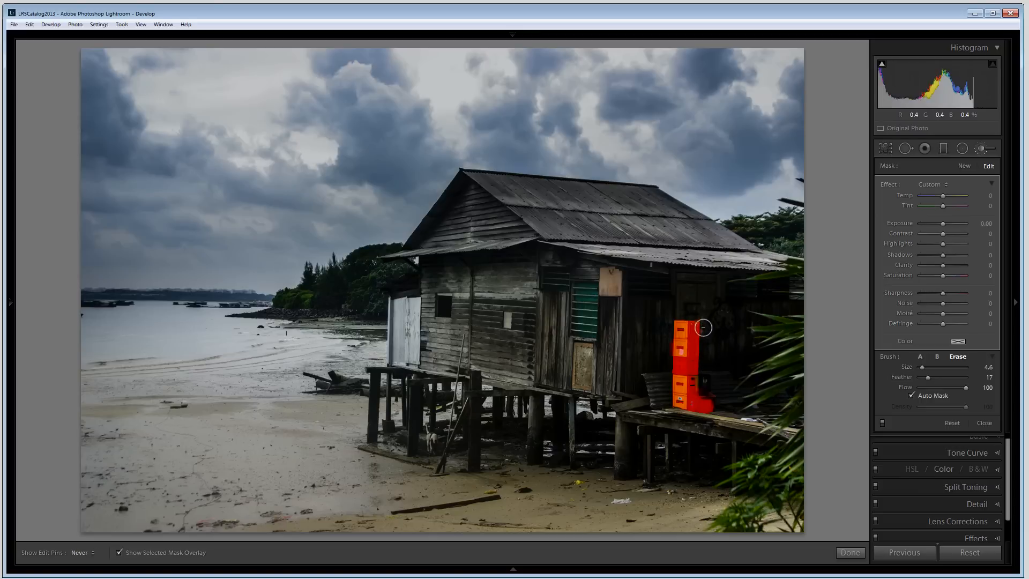
pyautogui.press('h')
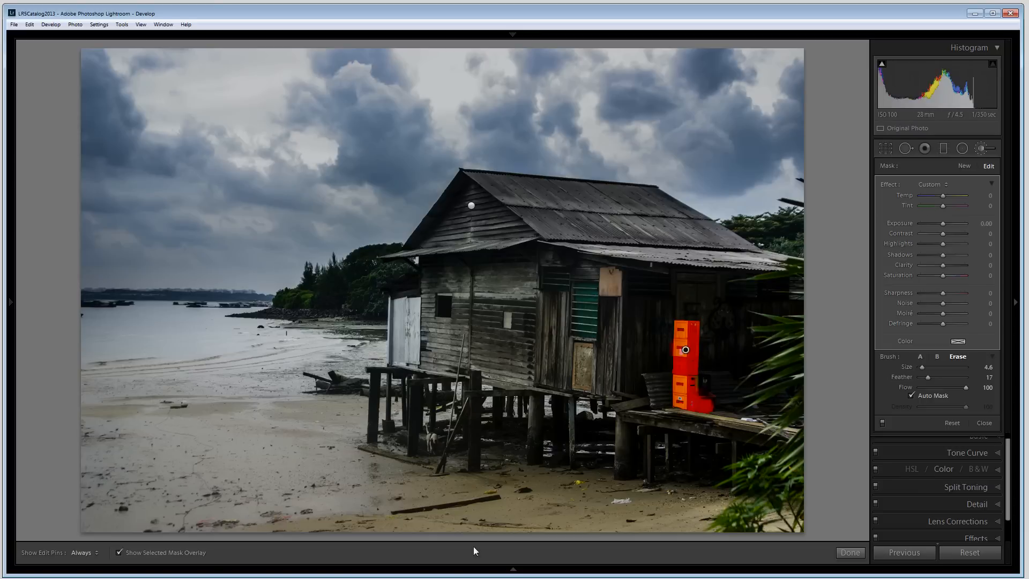
pyautogui.click(119, 552)
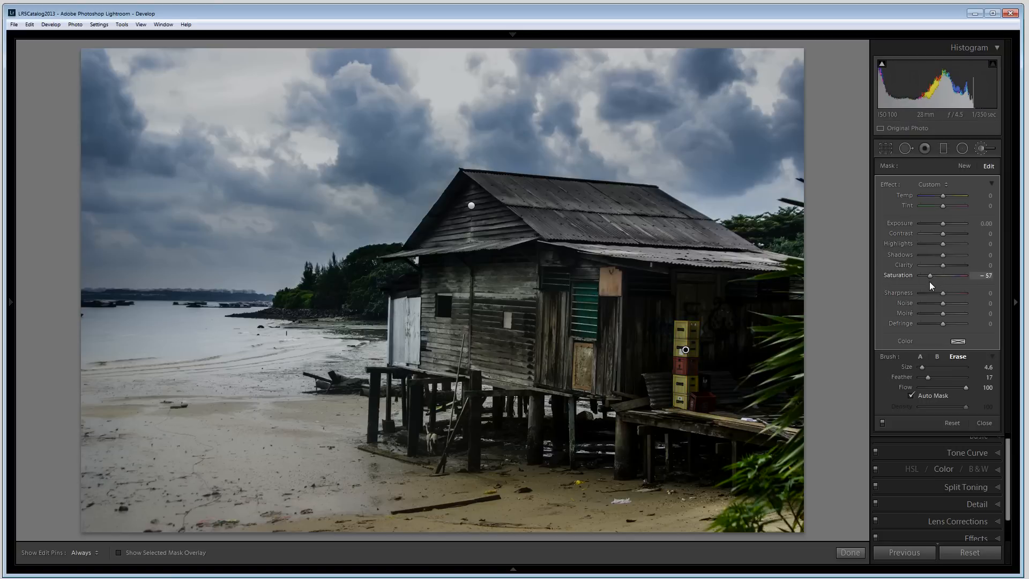
# Step: Set the crate brush's Saturation to -43, Highlights -50, Contrast -62 and Shadows -24, then finish
pyautogui.moveTo(934, 282); pyautogui.dragTo(932, 281)
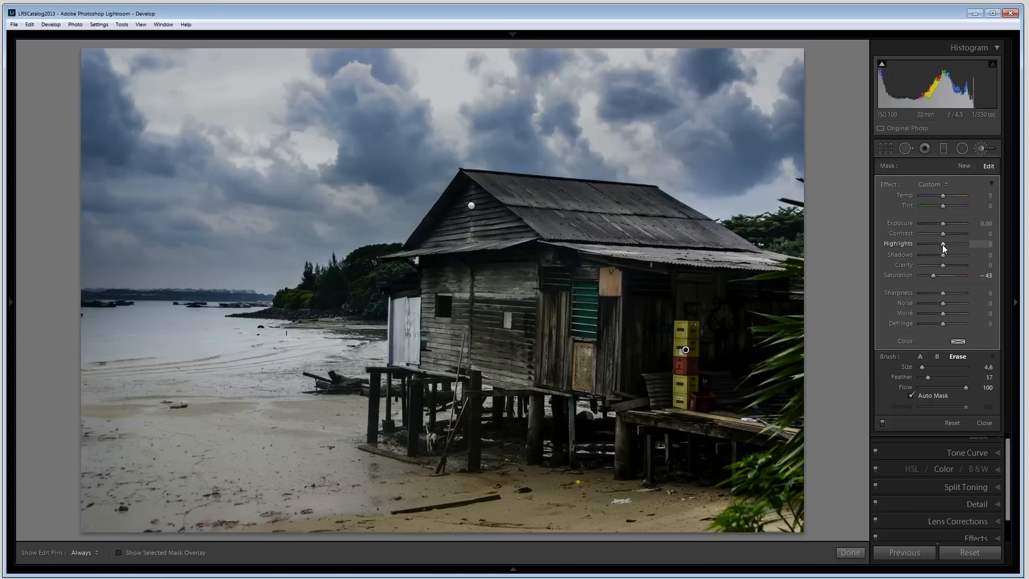
pyautogui.moveTo(945, 244); pyautogui.dragTo(946, 245)
pyautogui.moveTo(931, 250); pyautogui.dragTo(932, 249)
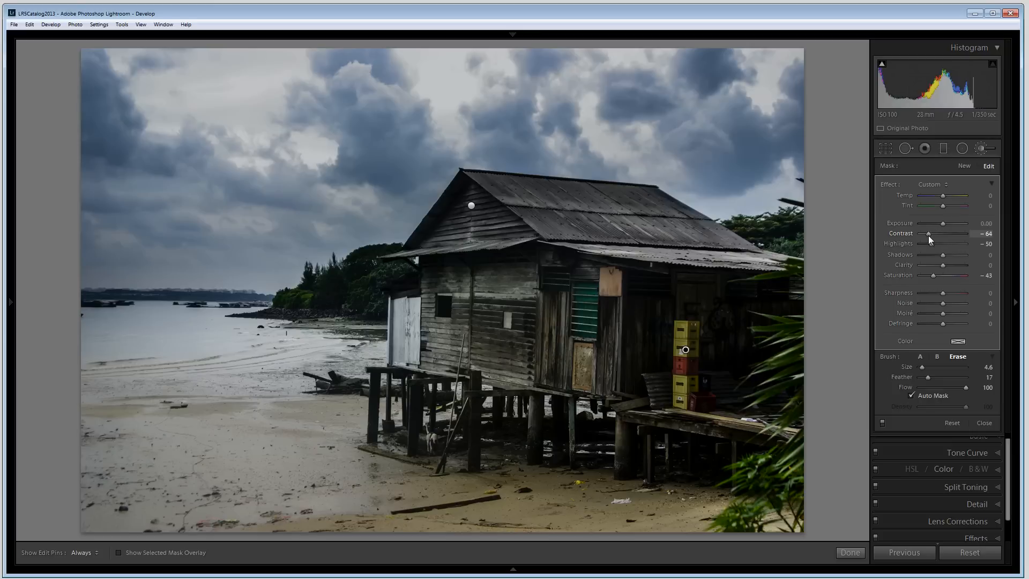
pyautogui.moveTo(927, 238); pyautogui.dragTo(936, 256)
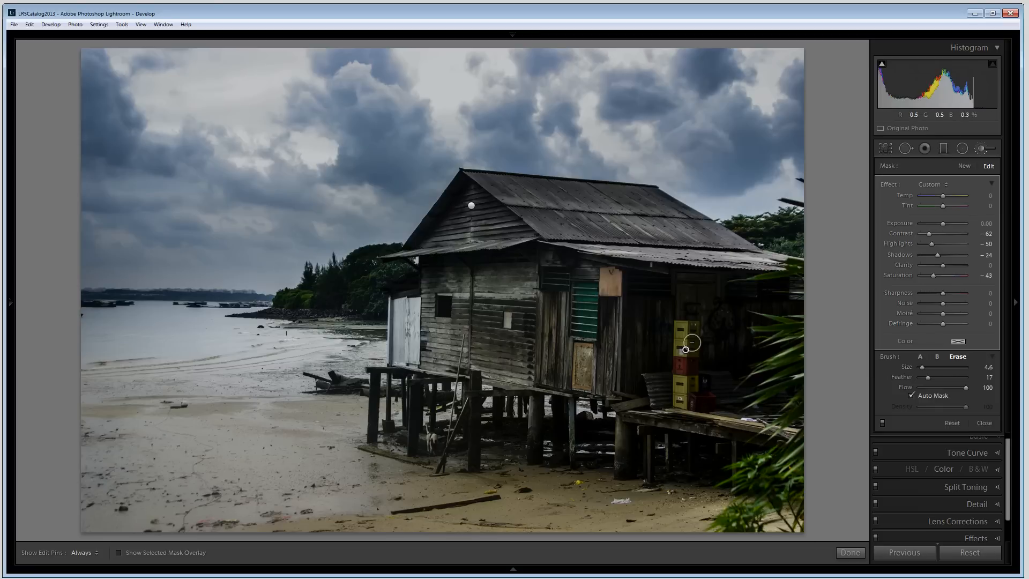
pyautogui.click(849, 553)
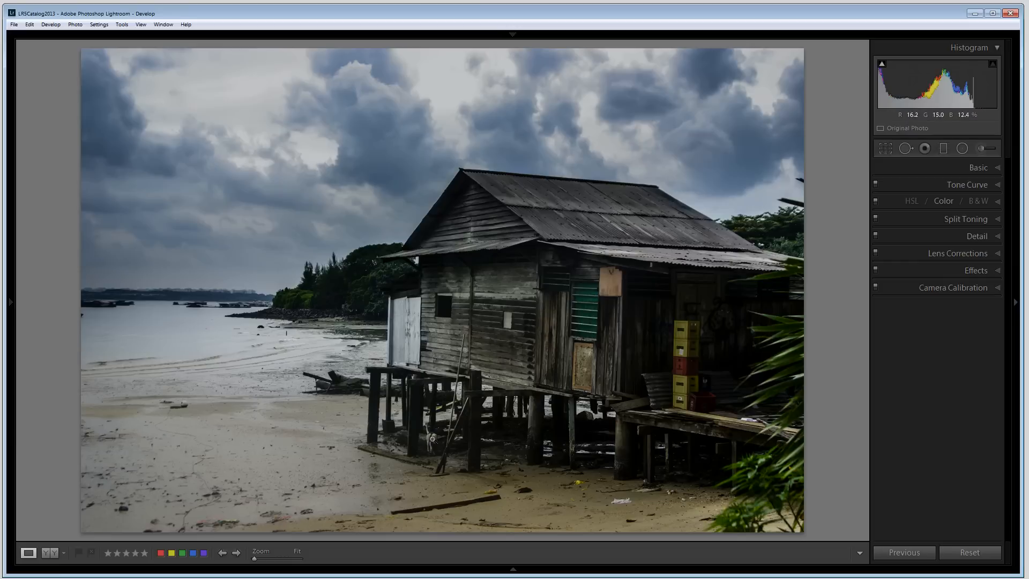
# Step: Start a new adjustment brush, paint over the small white dog under the stilts, and zoom in on it
pyautogui.click(979, 145)
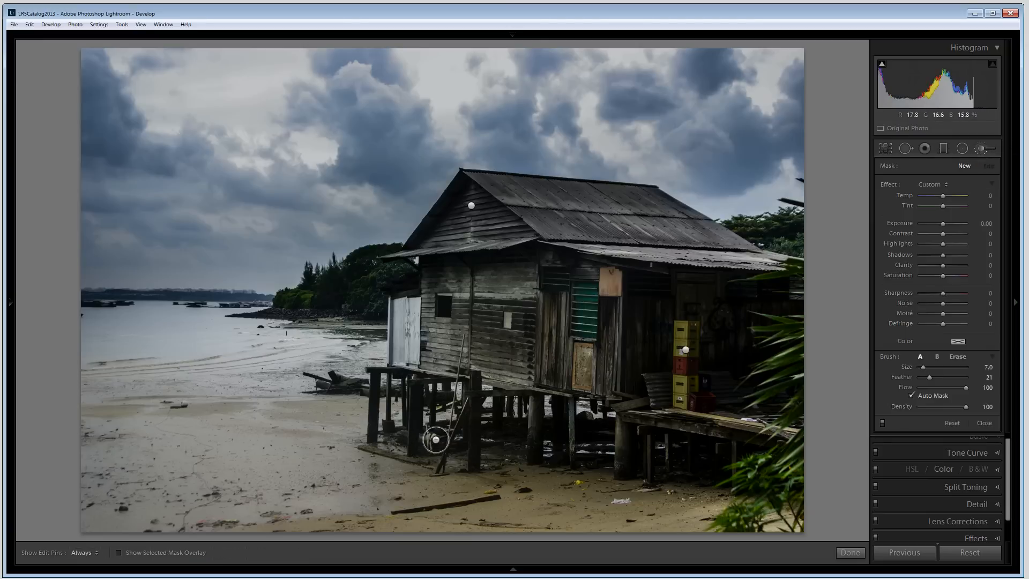
pyautogui.moveTo(433, 439); pyautogui.dragTo(422, 448)
pyautogui.press('z')
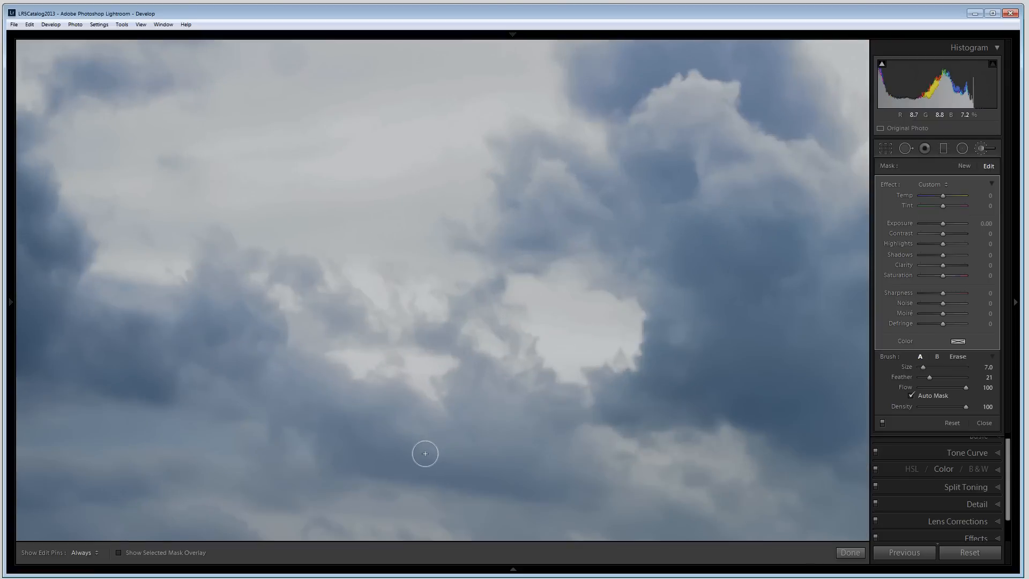
pyautogui.press('space')
pyautogui.moveTo(588, 495); pyautogui.dragTo(535, 99)
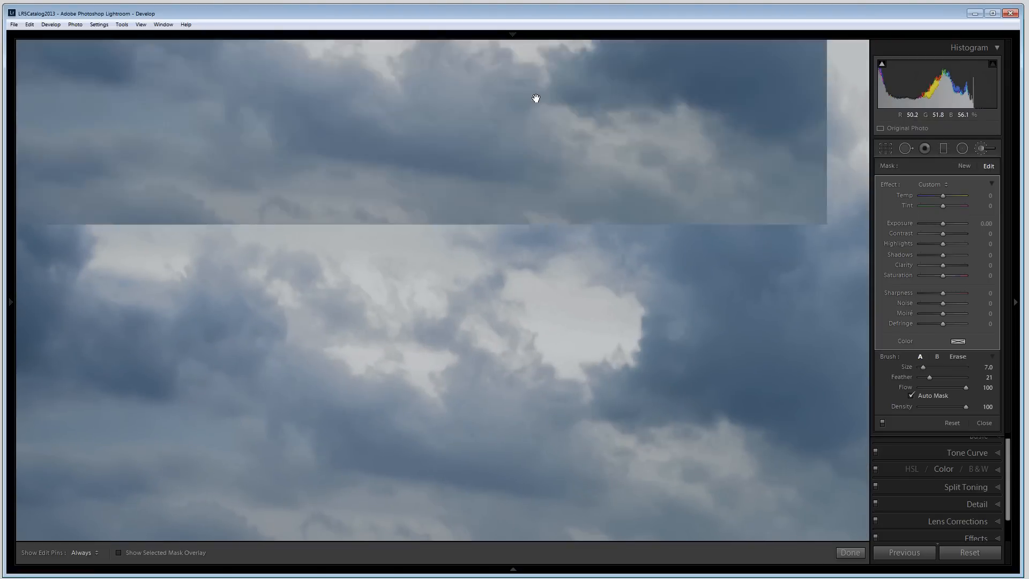
pyautogui.moveTo(548, 474); pyautogui.dragTo(343, 75)
pyautogui.moveTo(654, 362); pyautogui.dragTo(528, 344)
# Step: Show the mask overlay and erase the spill around the dog's painted mask
pyautogui.press('h')
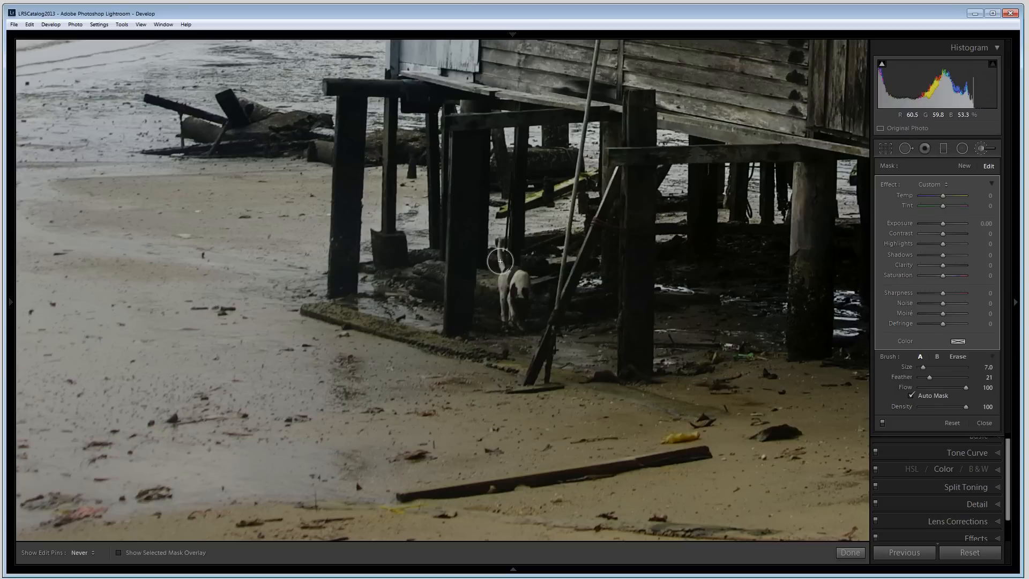
pyautogui.press('h')
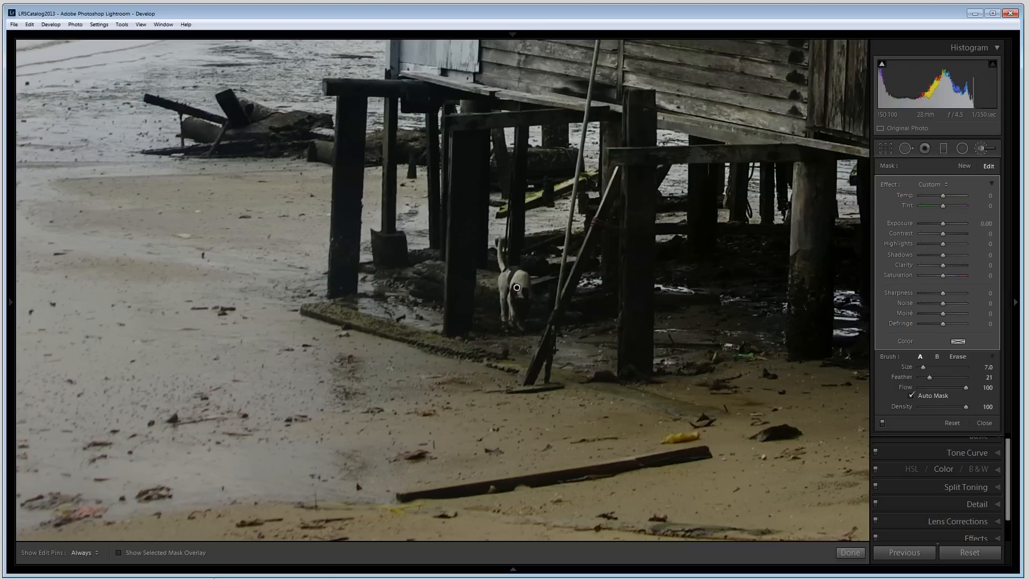
pyautogui.click(118, 552)
pyautogui.press('h')
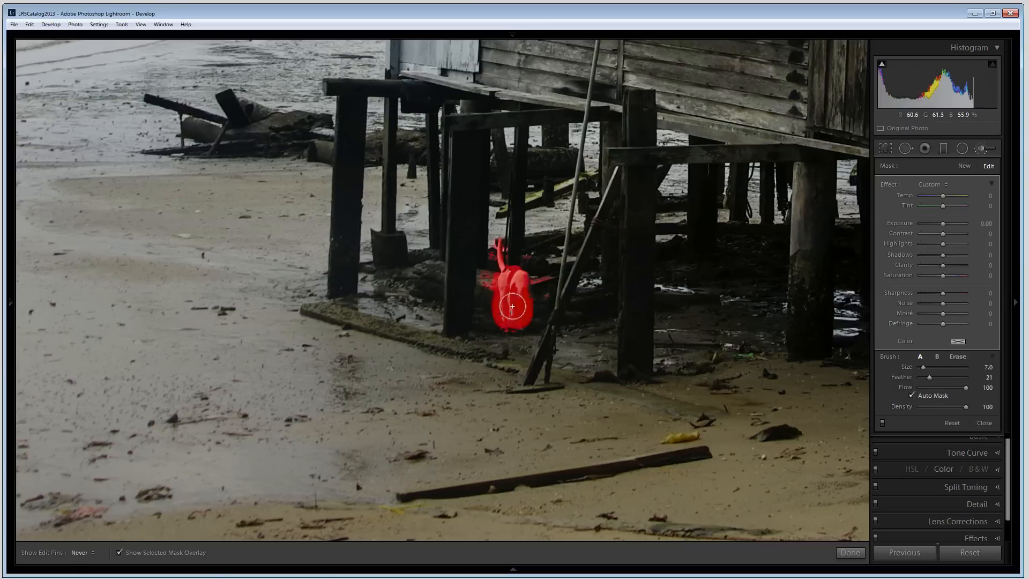
pyautogui.press('h')
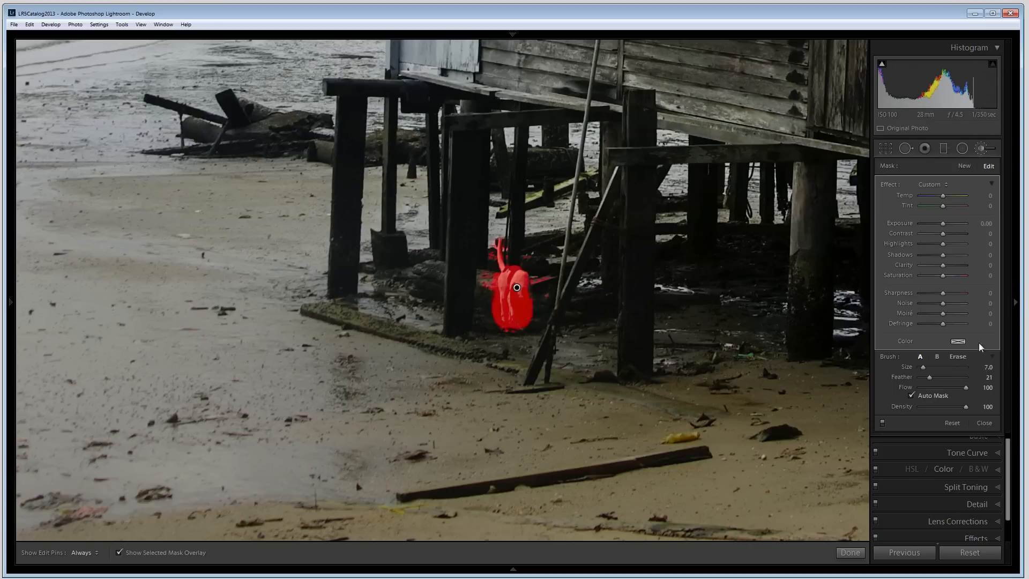
pyautogui.press('alt')
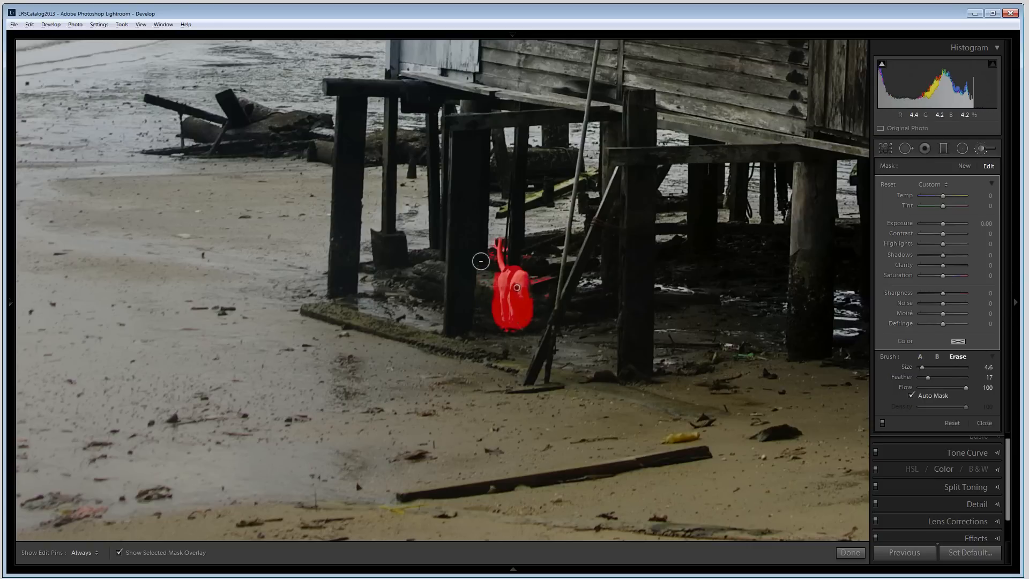
pyautogui.moveTo(489, 255); pyautogui.dragTo(484, 342)
pyautogui.moveTo(530, 252); pyautogui.dragTo(553, 300)
pyautogui.moveTo(515, 241)
pyautogui.mouseDown()
pyautogui.moveTo(509, 253)
pyautogui.moveTo(493, 232)
pyautogui.mouseUp()
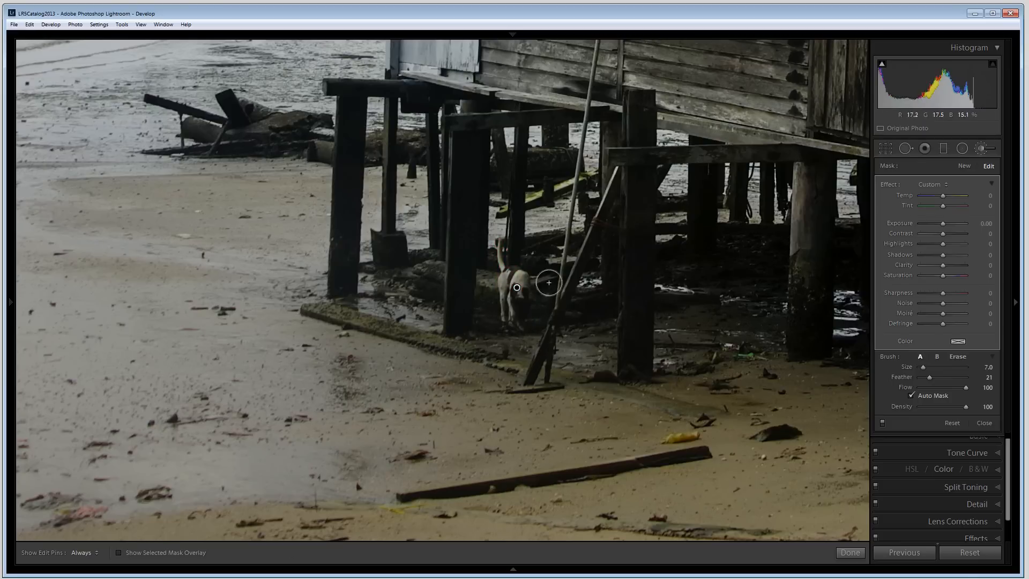
# Step: Set the dog brush's Exposure to 0.67, Contrast 12, Highlights 31 and Clarity 21, then finish
pyautogui.moveTo(943, 225); pyautogui.dragTo(947, 226)
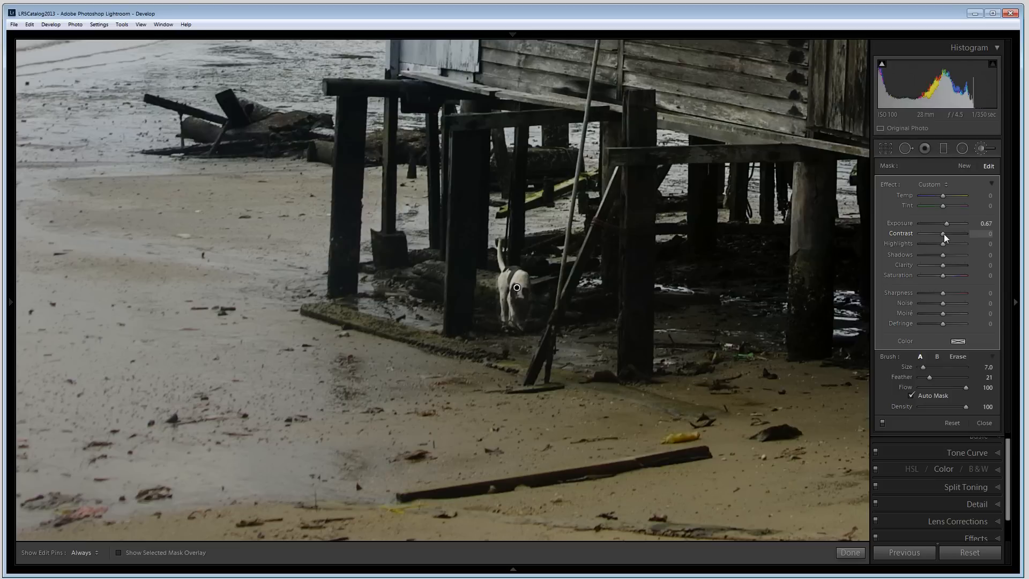
pyautogui.moveTo(947, 237); pyautogui.dragTo(946, 238)
pyautogui.moveTo(943, 265); pyautogui.dragTo(946, 266)
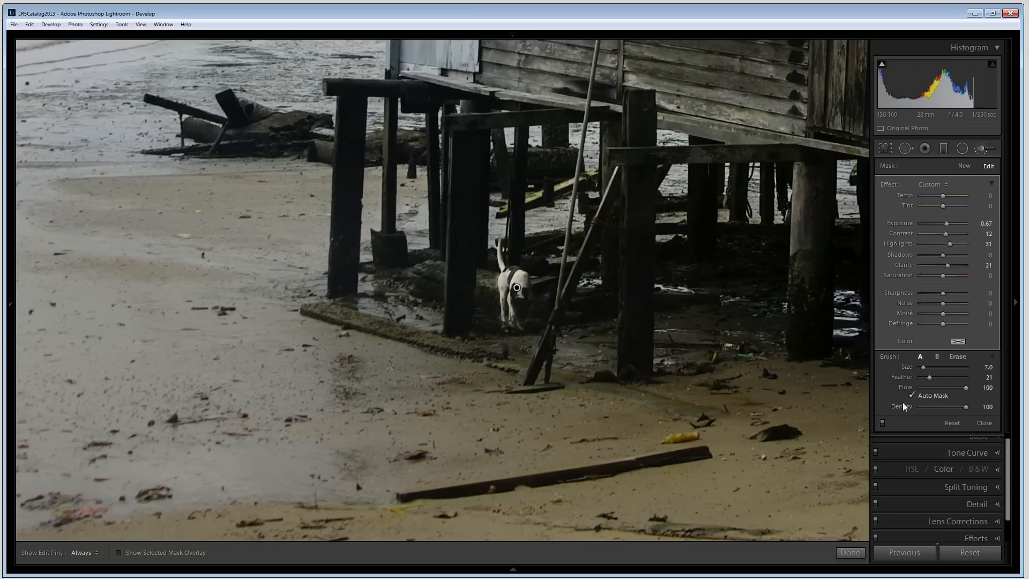
pyautogui.click(958, 357)
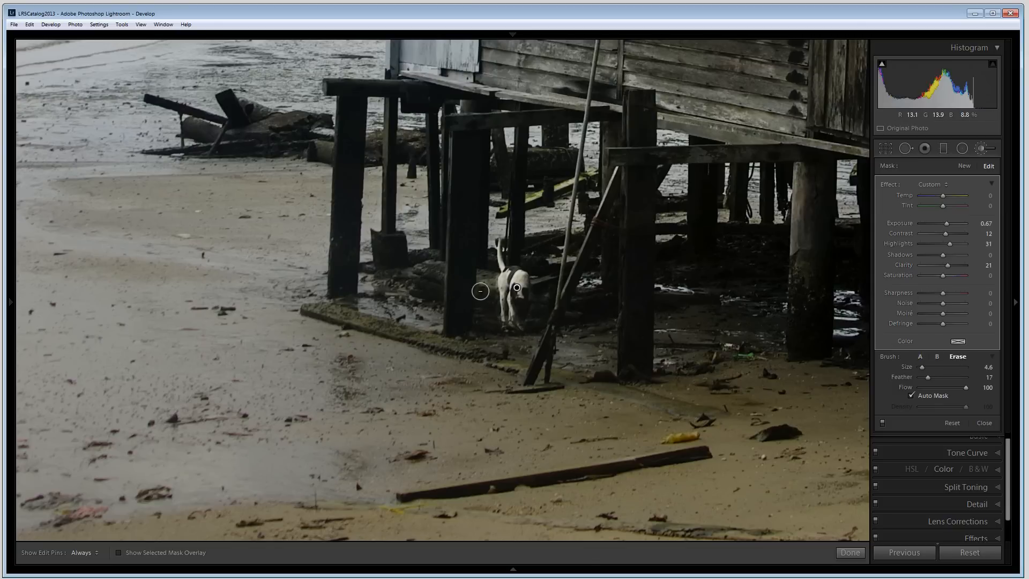
pyautogui.press('h')
pyautogui.press('h')
pyautogui.press('h')
pyautogui.press('h')
pyautogui.press('h')
pyautogui.press('h')
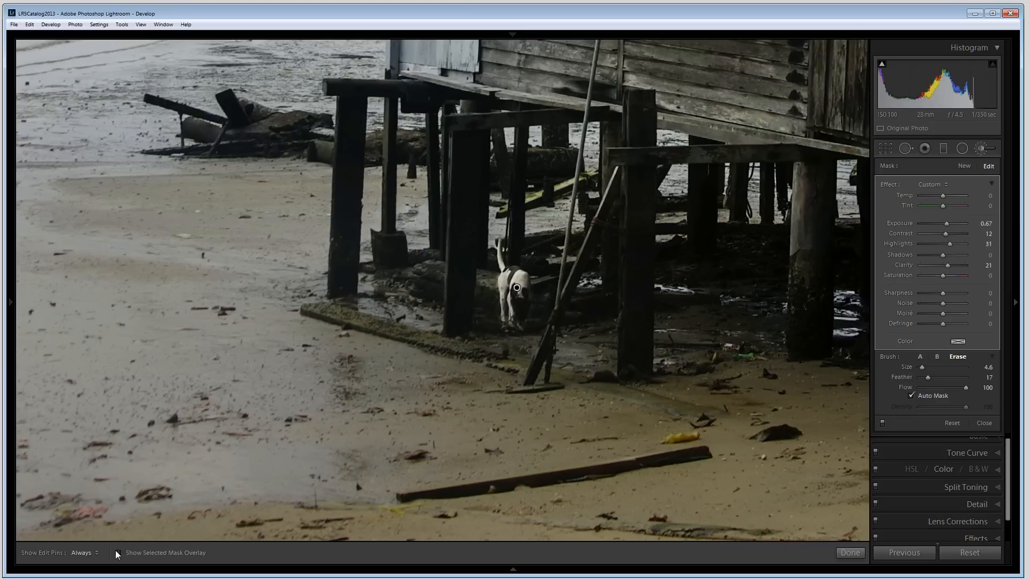
pyautogui.click(850, 552)
# Step: Return to the full photo and set basic Highlights to -29, Whites -57 and Blacks -2
pyautogui.click(545, 330)
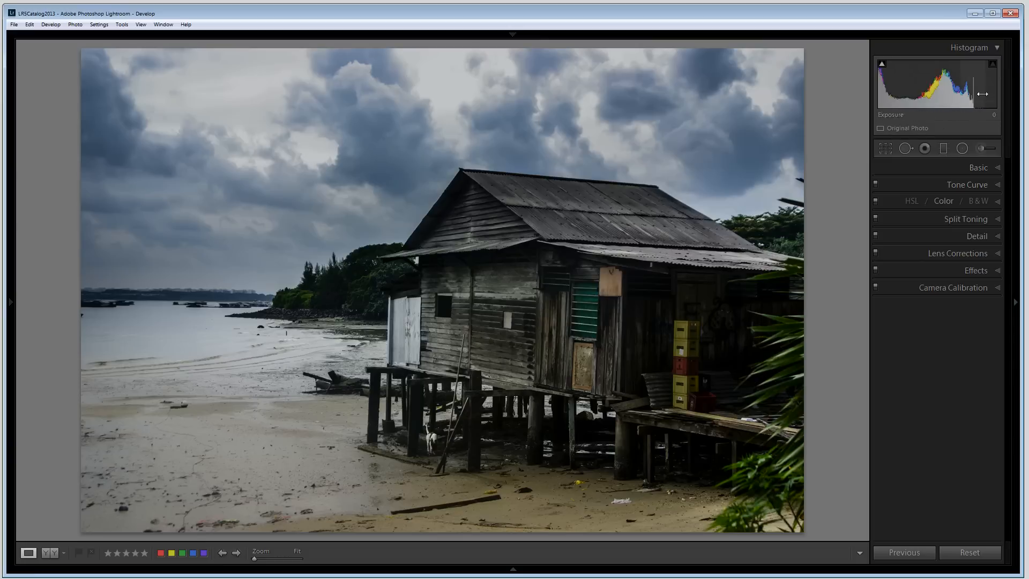
pyautogui.click(995, 168)
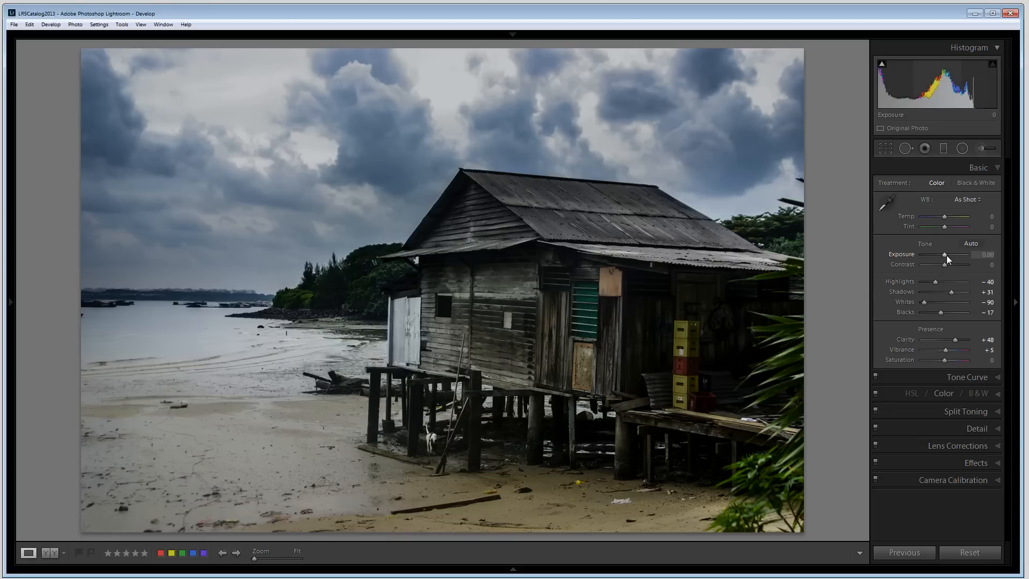
pyautogui.moveTo(944, 254); pyautogui.dragTo(946, 254)
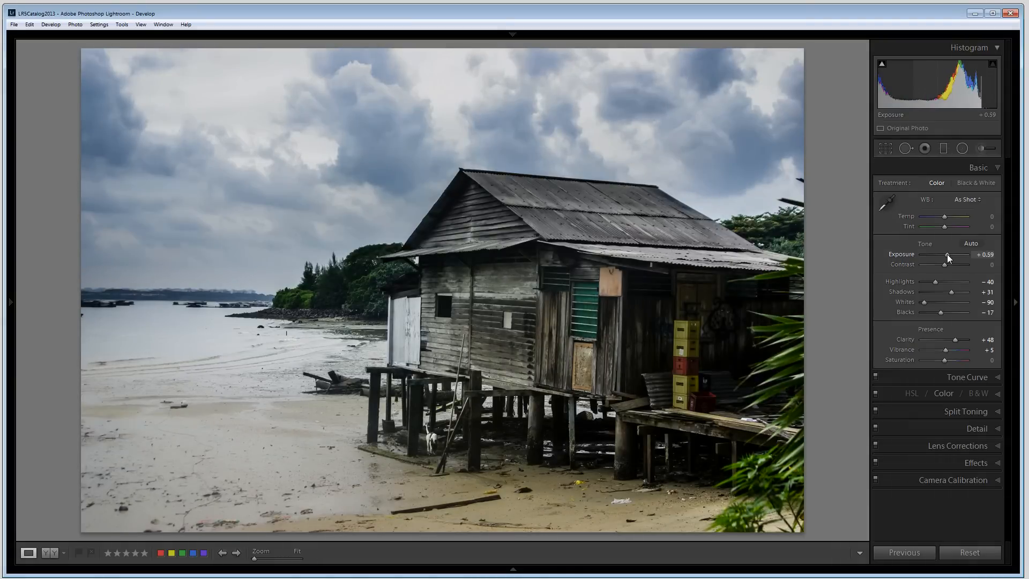
pyautogui.doubleClick(946, 255)
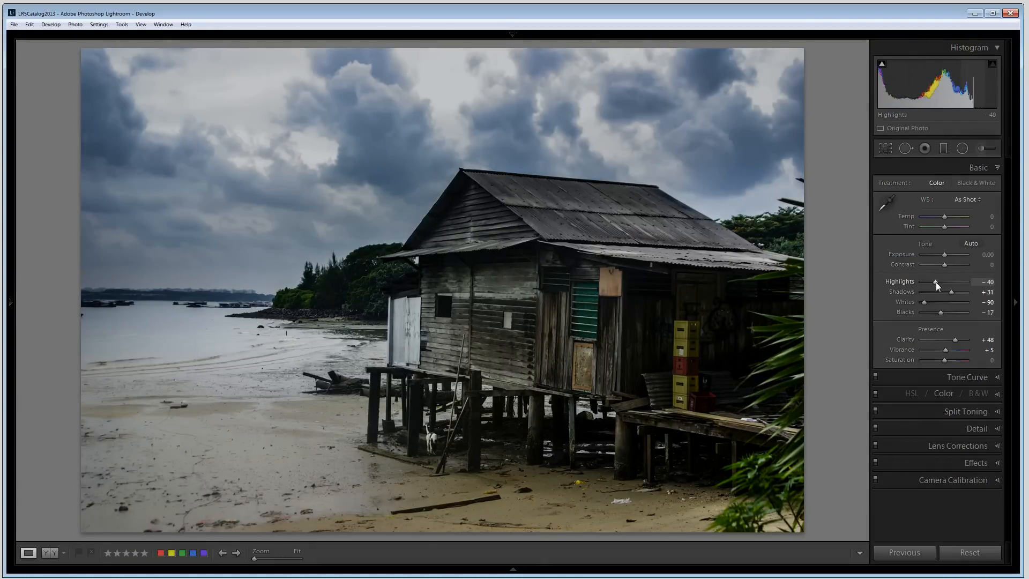
pyautogui.moveTo(938, 282); pyautogui.dragTo(944, 313)
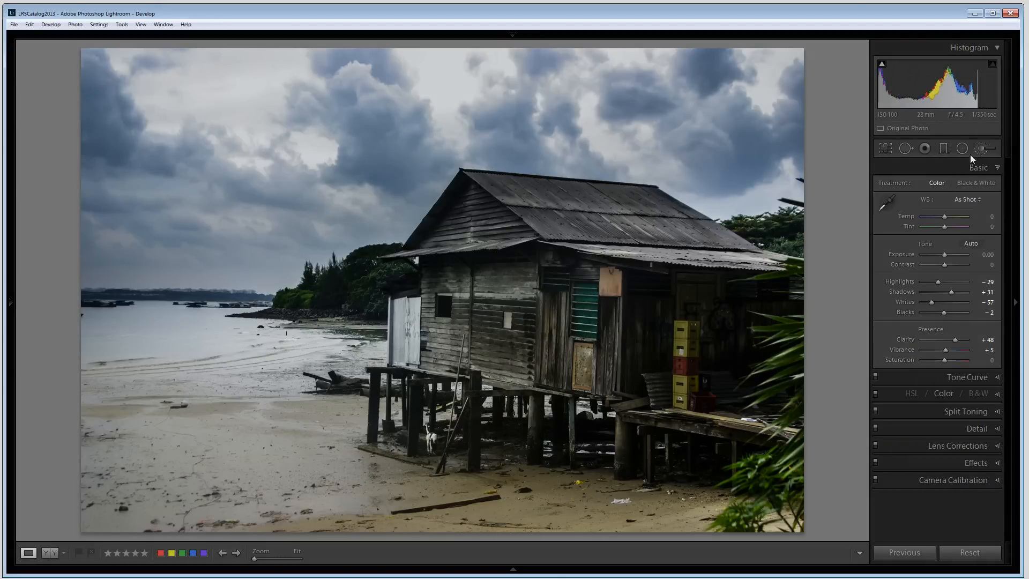
# Step: Draw a new graduated filter across the horizon and set its Exposure to -0.57, Contrast 40 and Highlights 5
pyautogui.click(943, 149)
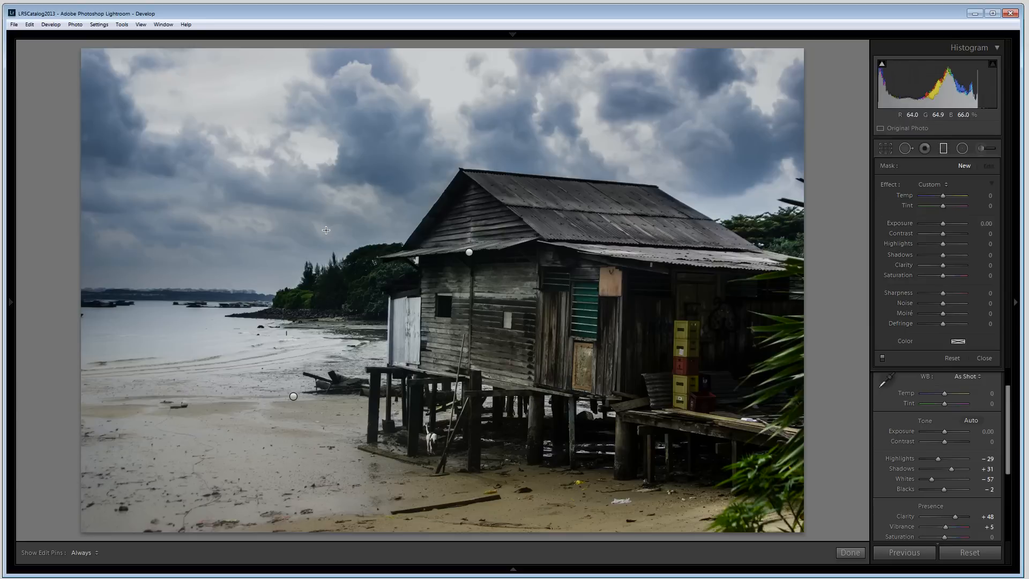
pyautogui.moveTo(326, 230); pyautogui.dragTo(333, 302)
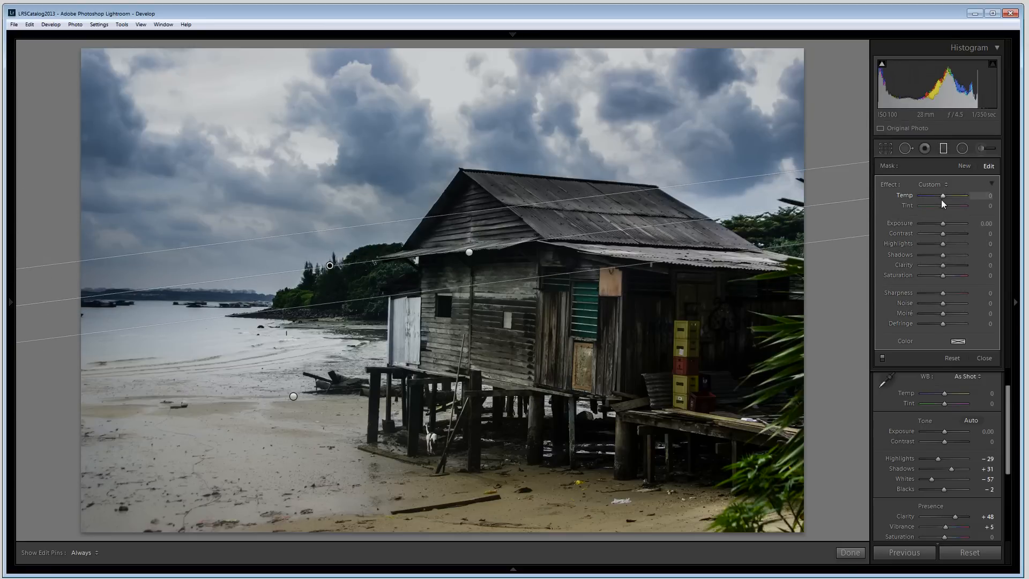
pyautogui.moveTo(941, 222); pyautogui.dragTo(939, 225)
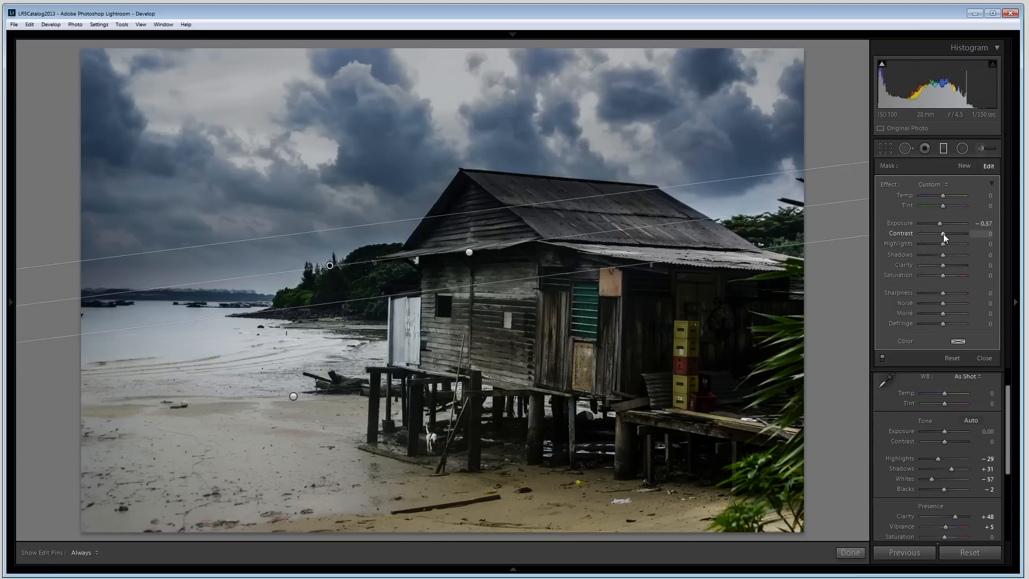
pyautogui.moveTo(943, 233)
pyautogui.mouseDown()
pyautogui.moveTo(934, 236)
pyautogui.moveTo(963, 237)
pyautogui.moveTo(945, 245)
pyautogui.mouseUp()
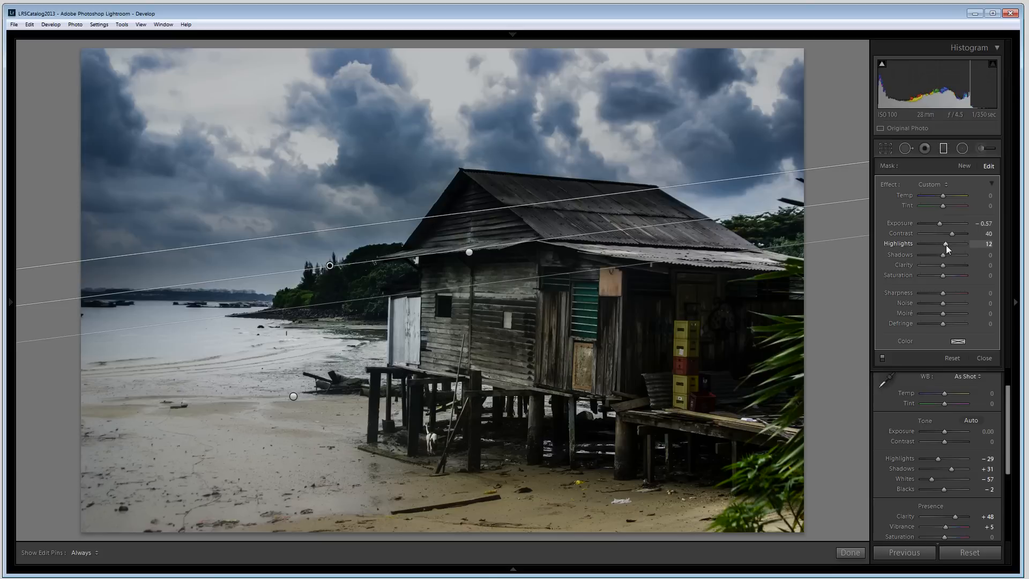
pyautogui.moveTo(946, 245); pyautogui.dragTo(944, 246)
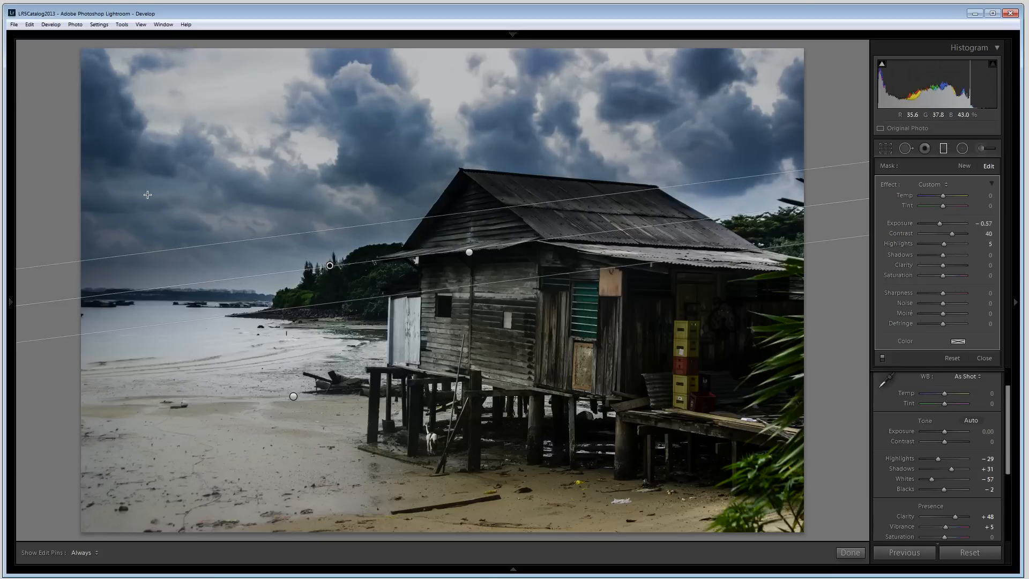
# Step: Reposition and tilt the horizon graduated filter, then finish
pyautogui.moveTo(467, 252); pyautogui.dragTo(468, 274)
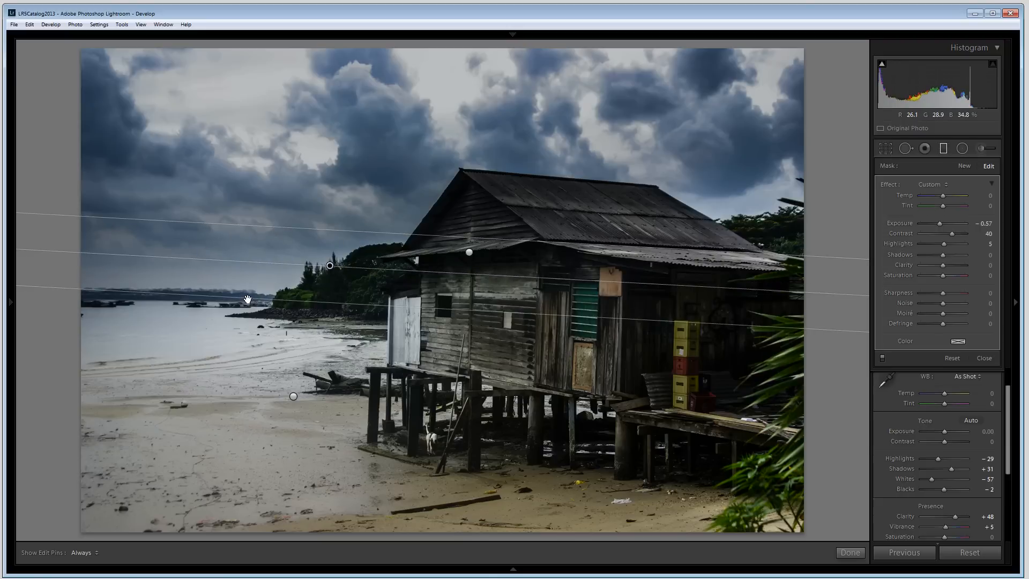
pyautogui.moveTo(247, 299); pyautogui.dragTo(247, 301)
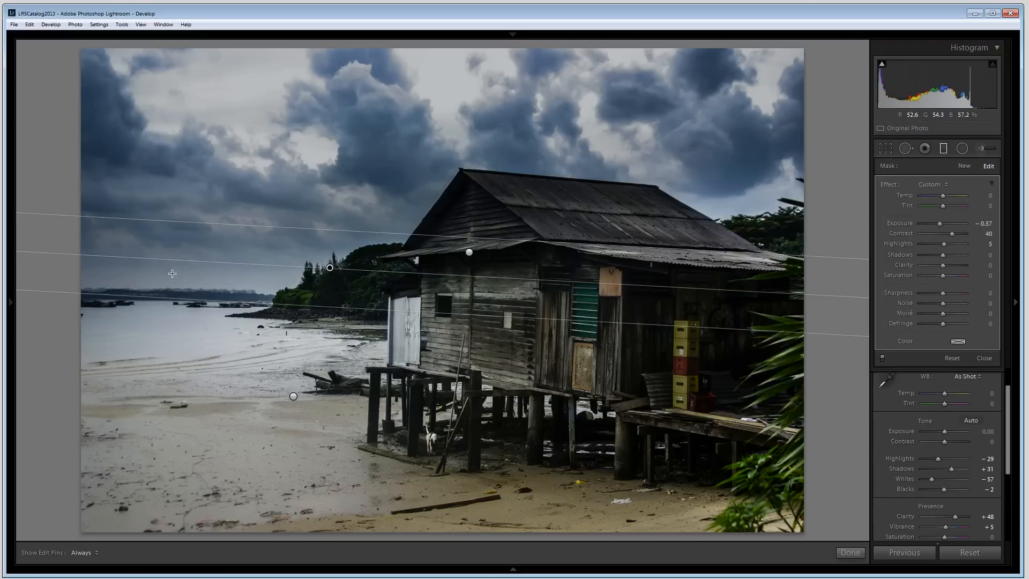
pyautogui.moveTo(165, 260); pyautogui.dragTo(161, 276)
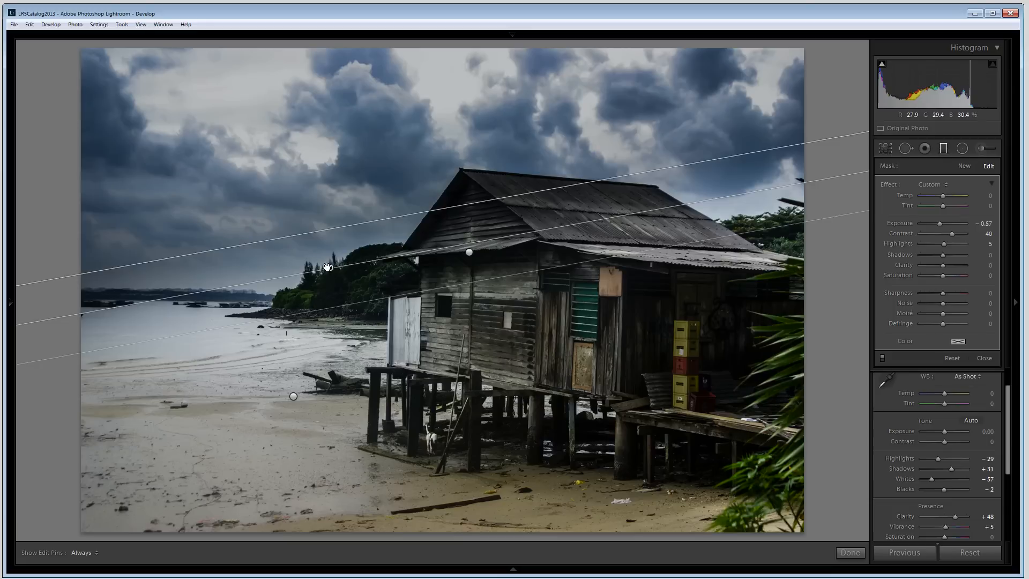
pyautogui.moveTo(328, 267); pyautogui.dragTo(329, 276)
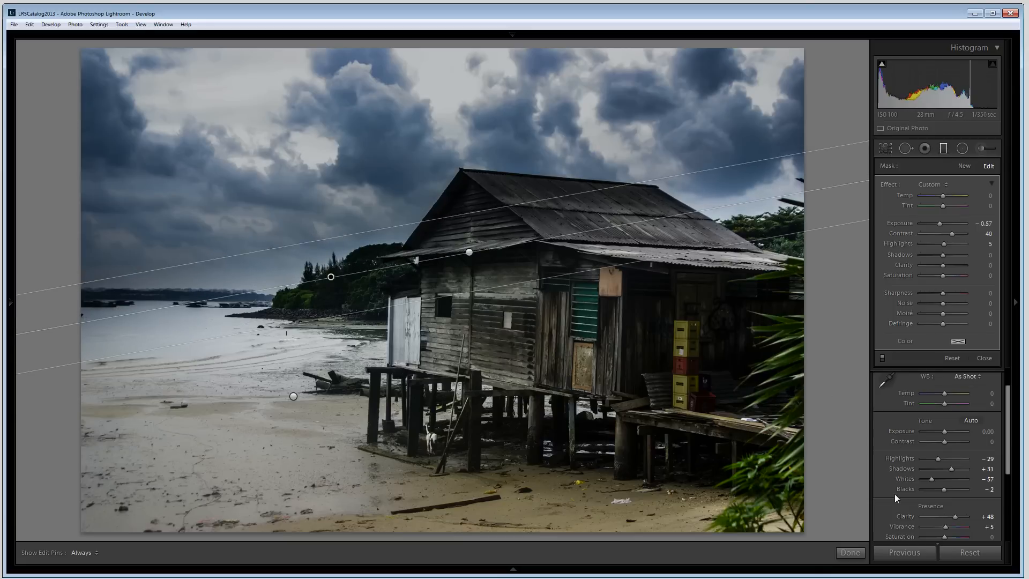
pyautogui.click(863, 550)
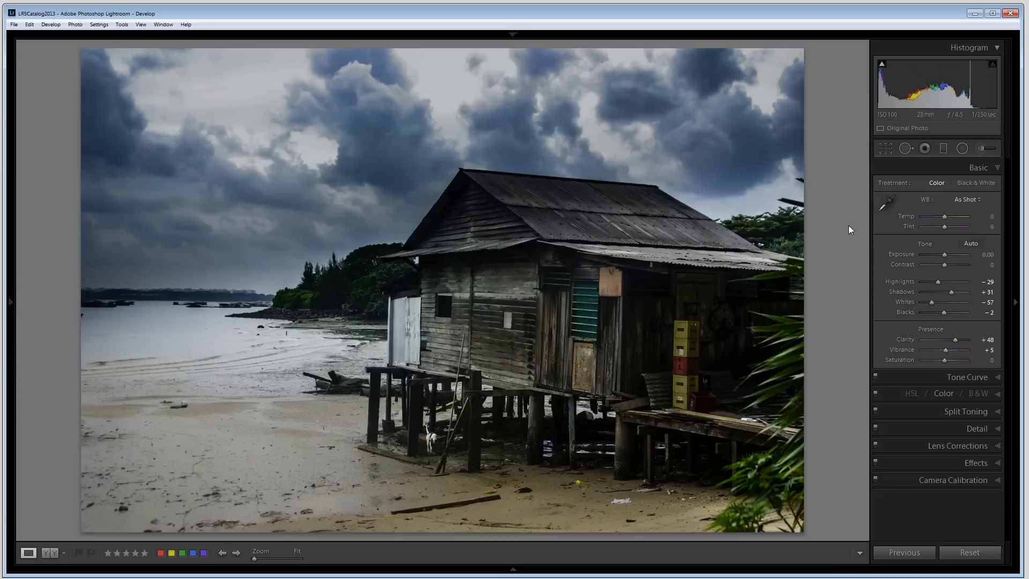
# Step: Start a new adjustment brush and paint a spot on the house's front gable wall
pyautogui.click(980, 149)
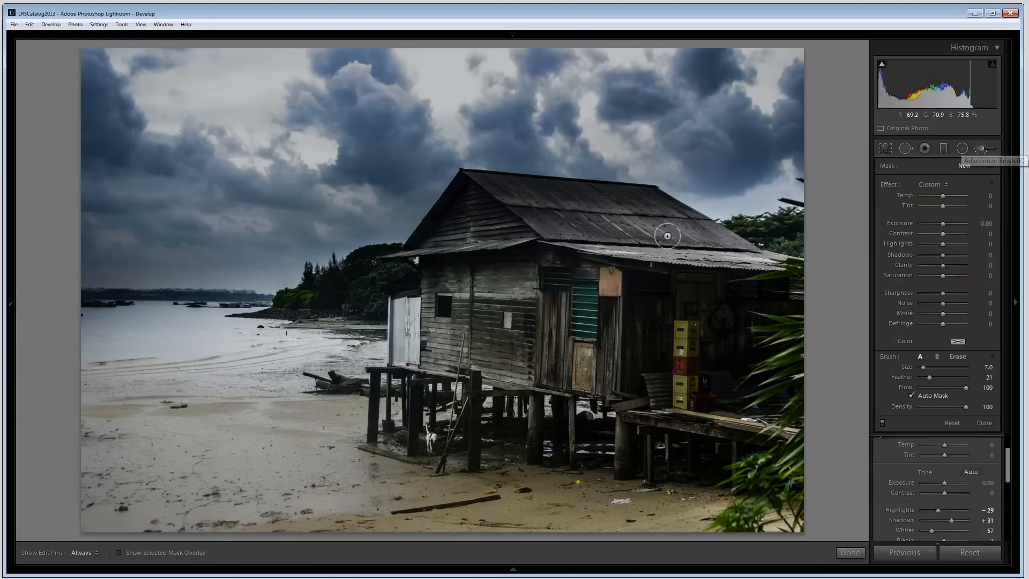
pyautogui.click(504, 226)
pyautogui.press('h')
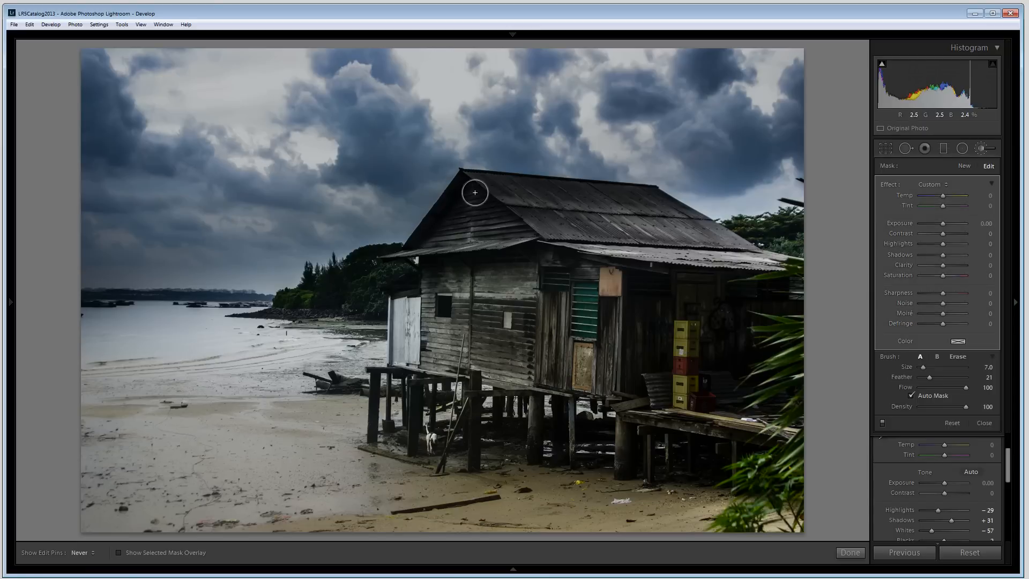
pyautogui.press('h')
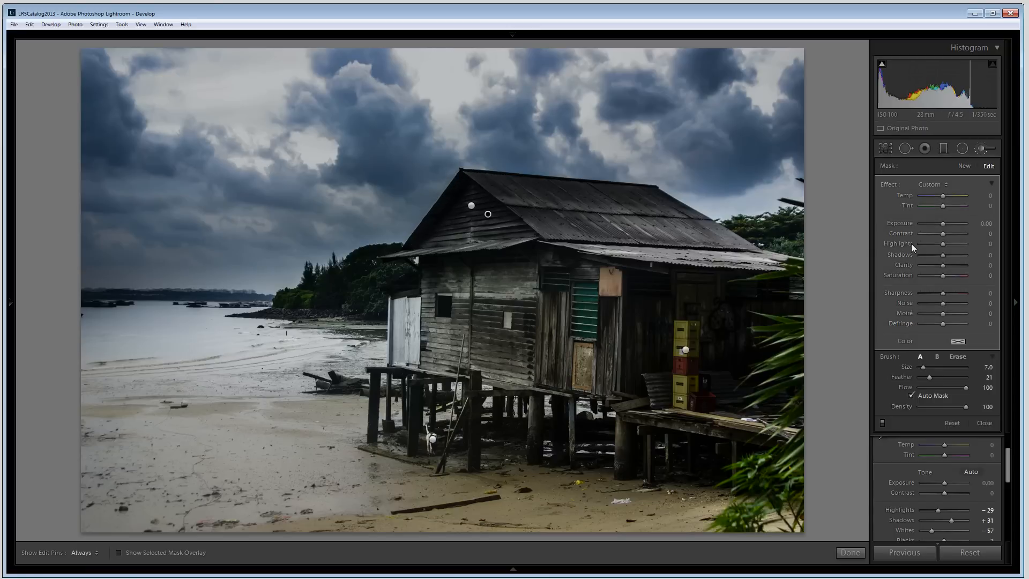
# Step: Set the gable brush's Exposure to 0.76 and Shadows to 19
pyautogui.moveTo(940, 221); pyautogui.dragTo(945, 226)
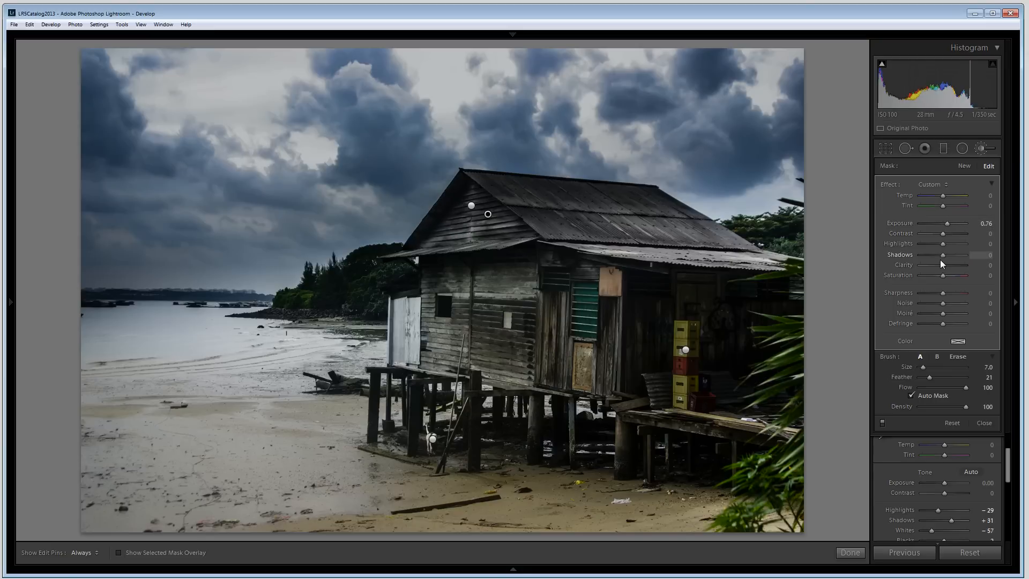
pyautogui.moveTo(943, 255); pyautogui.dragTo(947, 257)
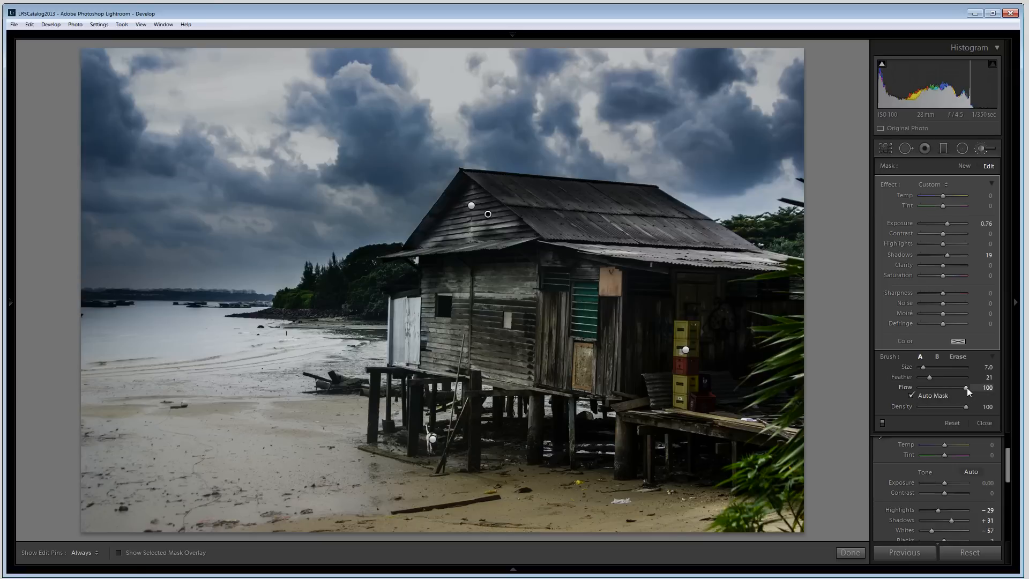
pyautogui.click(957, 357)
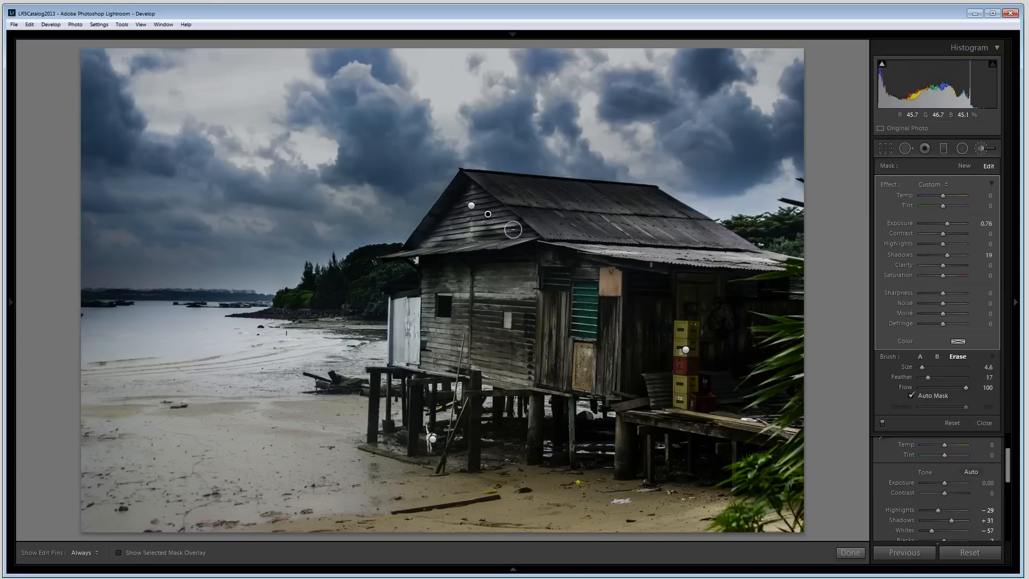
pyautogui.click(919, 356)
pyautogui.press('h')
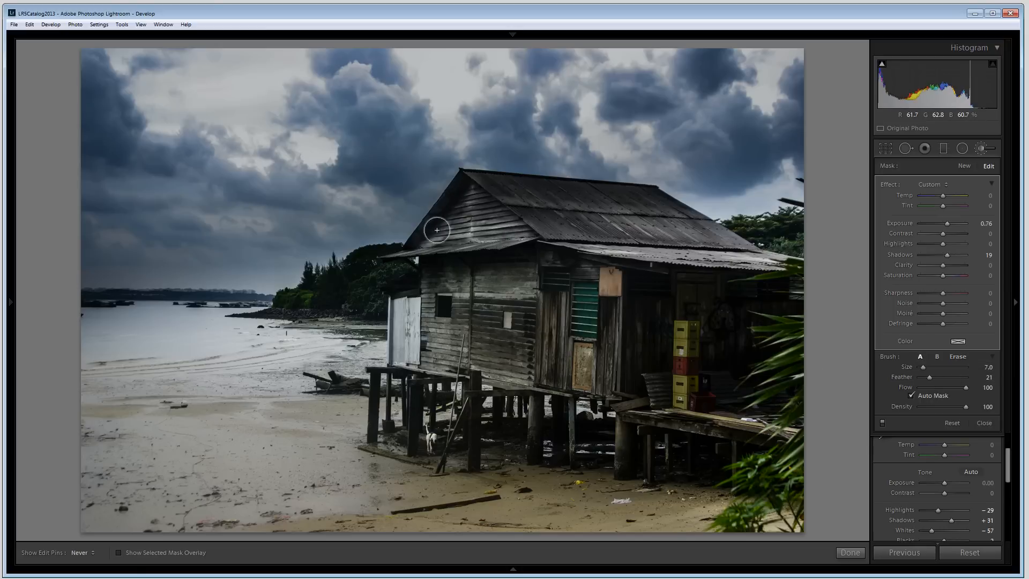
pyautogui.press('h')
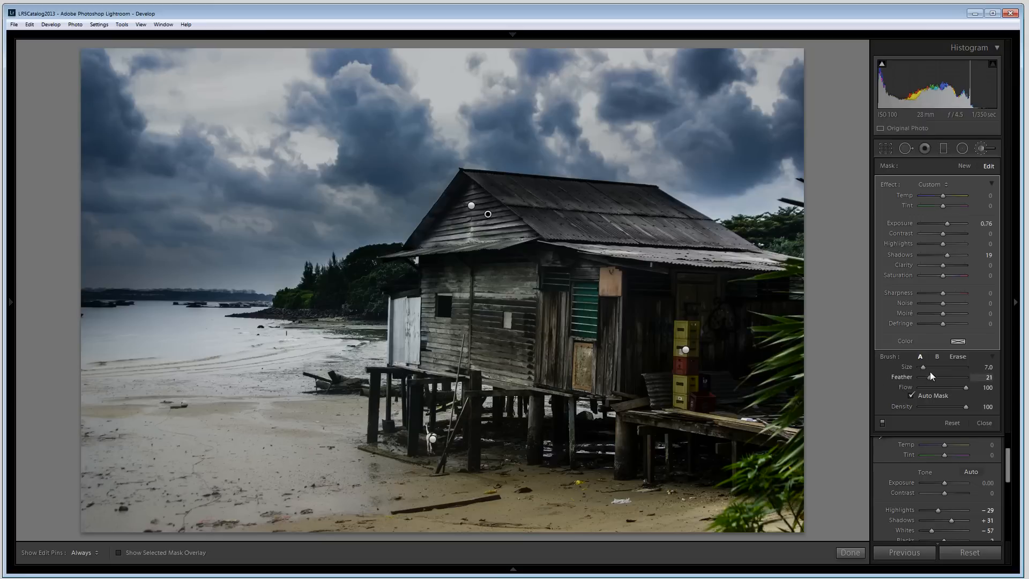
# Step: Switch the brush to Erase, set its Feather to 79 and show the selected mask overlay
pyautogui.click(957, 356)
pyautogui.moveTo(932, 378)
pyautogui.mouseDown()
pyautogui.moveTo(957, 381)
pyautogui.moveTo(932, 390)
pyautogui.mouseUp()
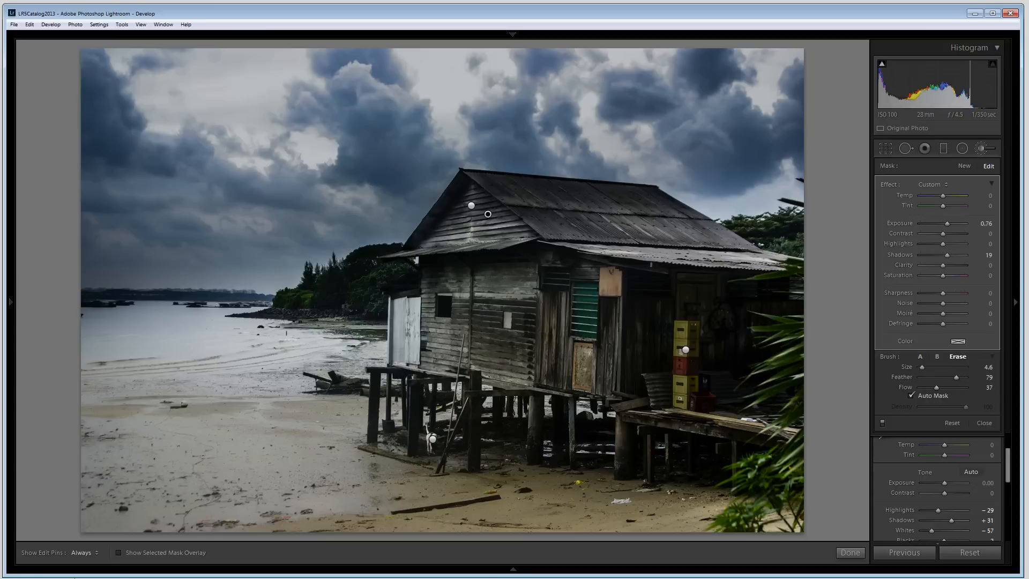
pyautogui.click(119, 553)
pyautogui.press('h')
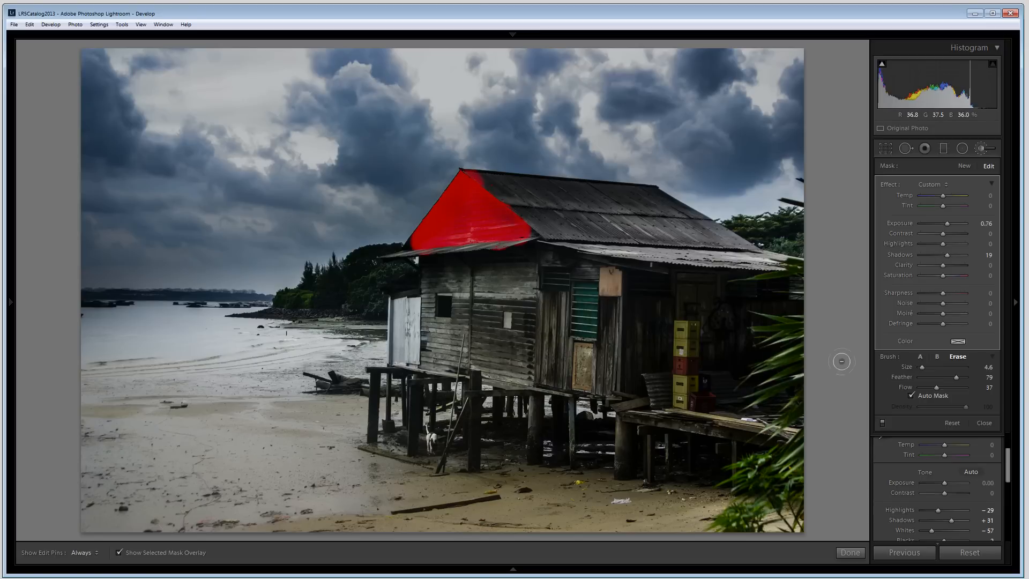
pyautogui.press('h')
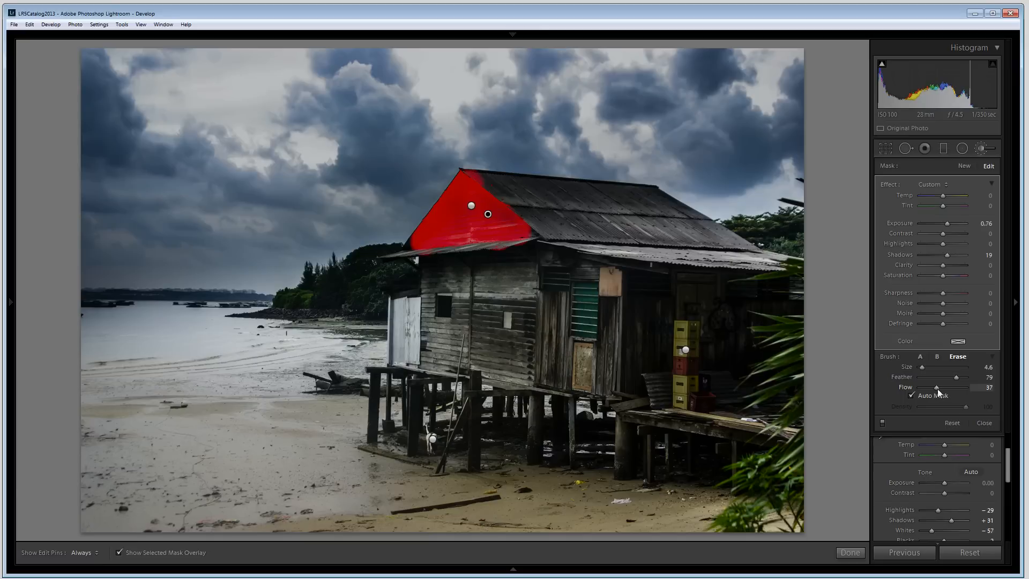
# Step: Set the Erase Flow to 61, erase mask spill along the gable's lower-left edge, hide the overlay and finish
pyautogui.moveTo(937, 388); pyautogui.dragTo(948, 386)
pyautogui.press('h')
pyautogui.moveTo(525, 246)
pyautogui.mouseDown()
pyautogui.moveTo(475, 255)
pyautogui.moveTo(492, 239)
pyautogui.moveTo(539, 234)
pyautogui.moveTo(489, 216)
pyautogui.moveTo(453, 222)
pyautogui.moveTo(443, 184)
pyautogui.mouseUp()
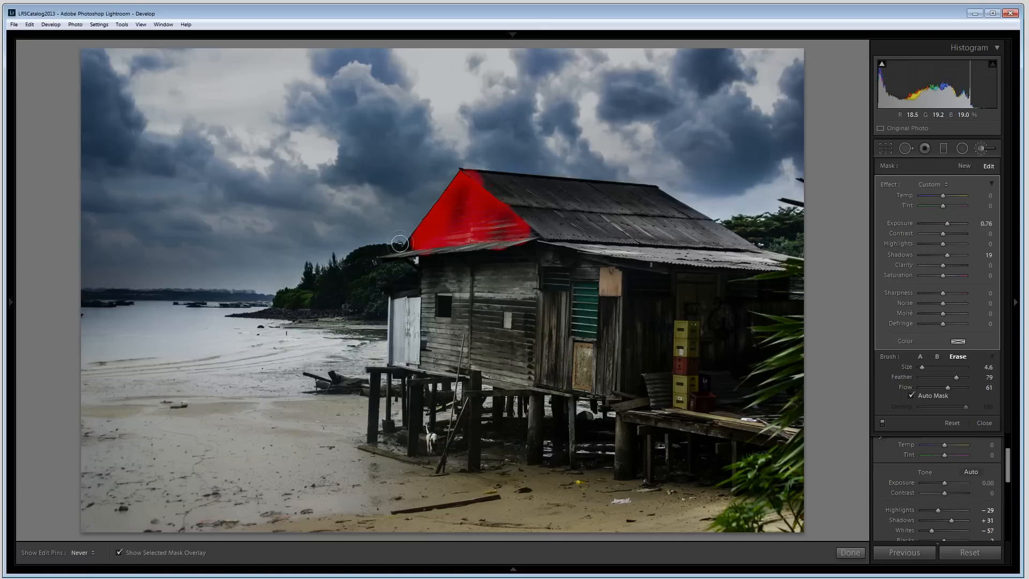
pyautogui.press('h')
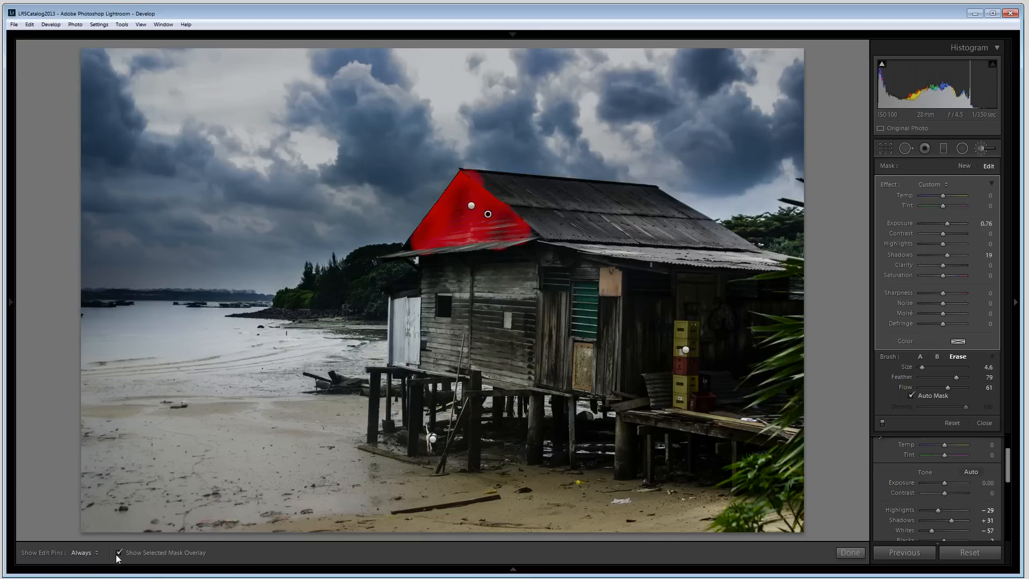
pyautogui.click(118, 551)
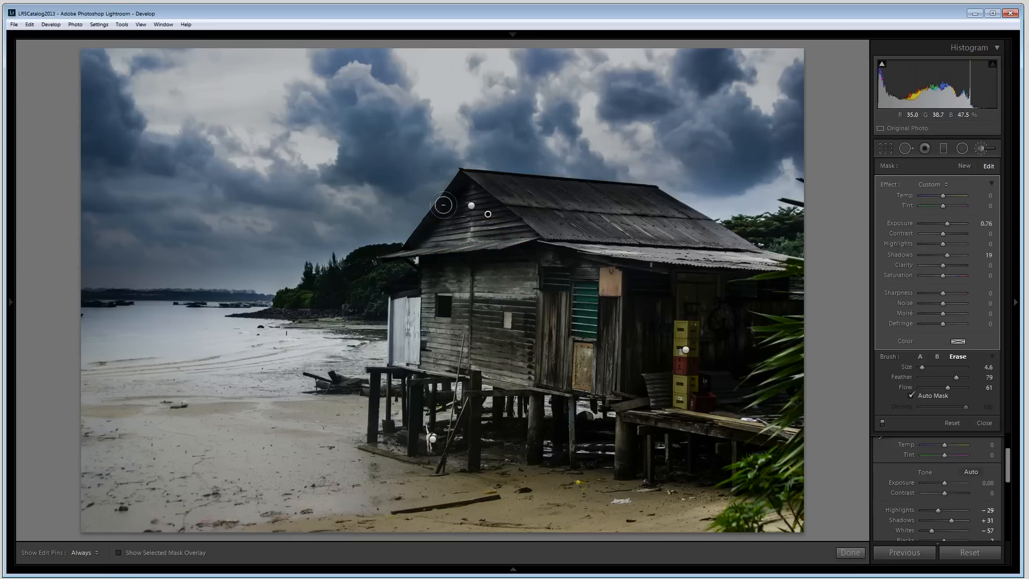
pyautogui.click(850, 552)
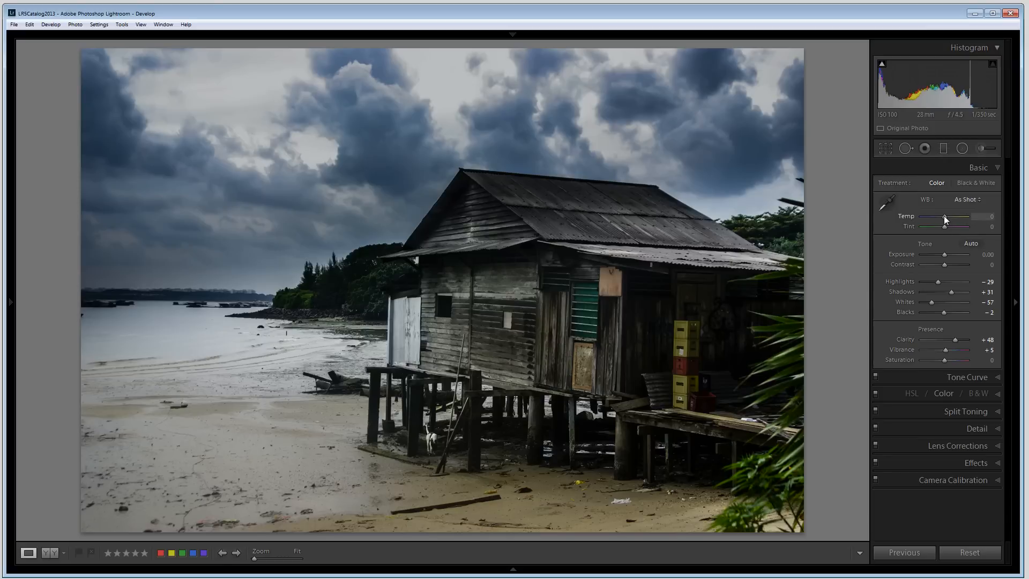
# Step: Warm the white balance Temp to +7 and compare the result with the before view
pyautogui.moveTo(944, 215); pyautogui.dragTo(947, 217)
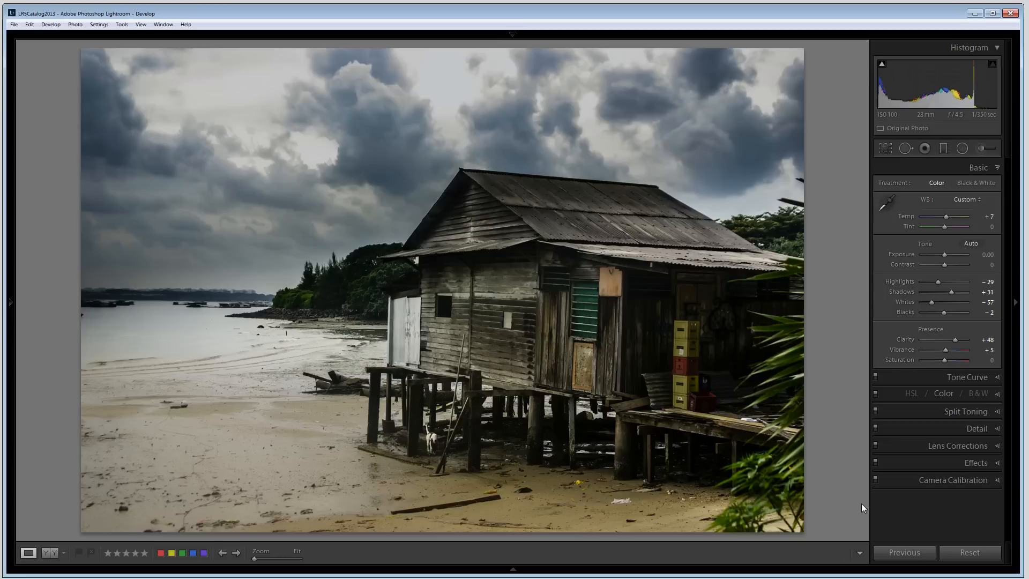
pyautogui.press('\\')
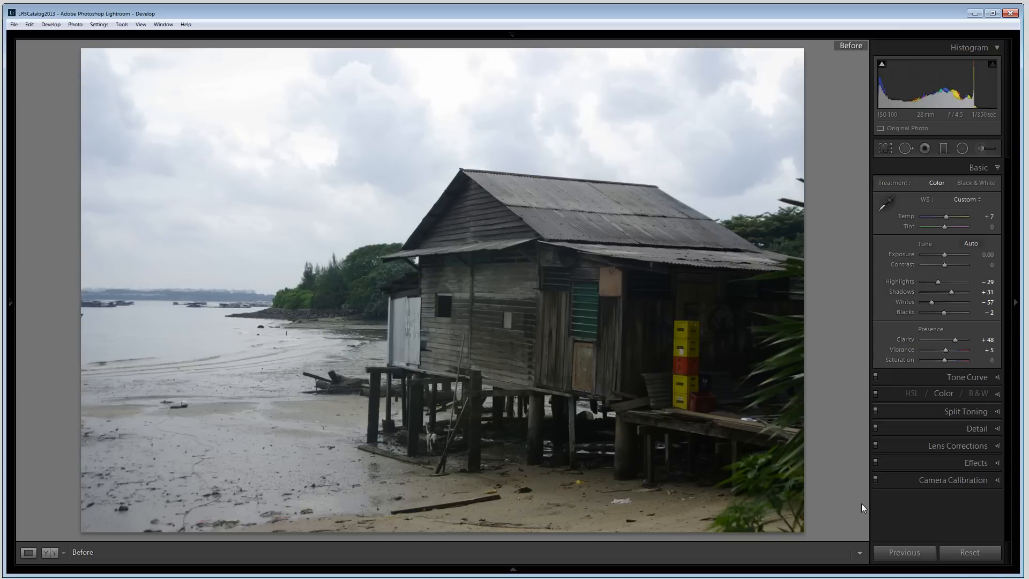
pyautogui.press('\\')
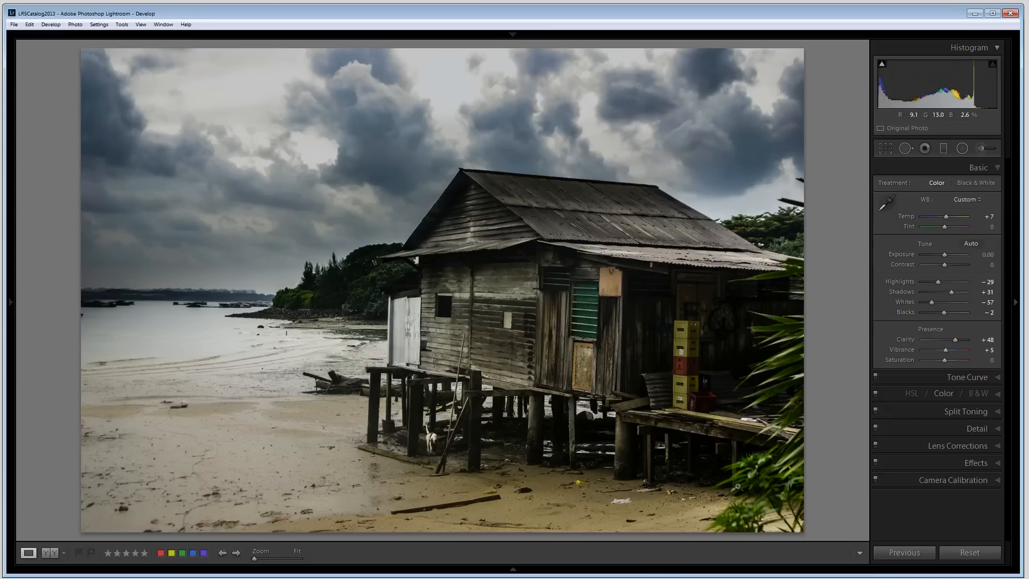
# Step: Draw a graduated filter from the bottom-right corner toward the house and set its Exposure to -1.52
pyautogui.click(944, 148)
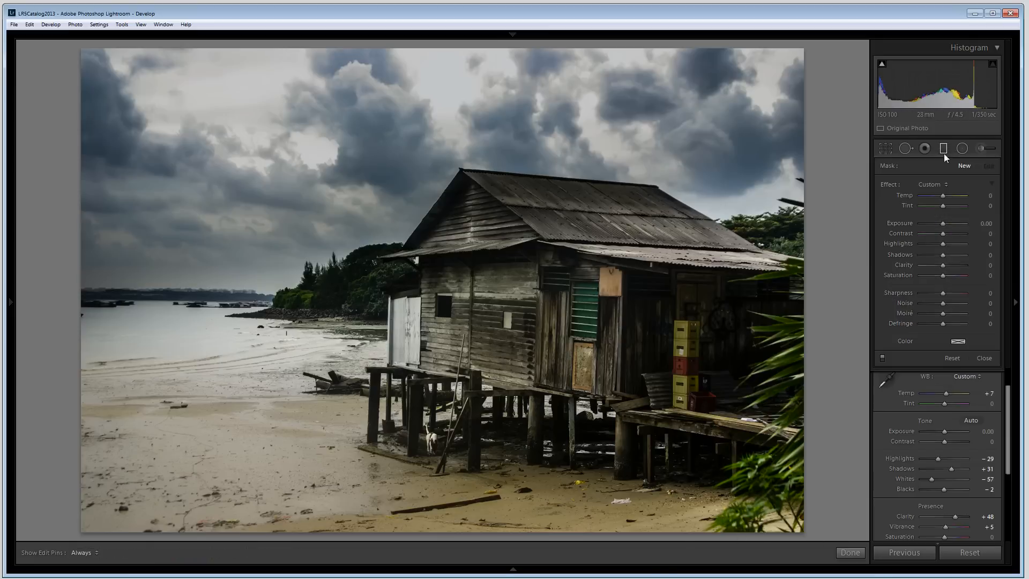
pyautogui.click(945, 150)
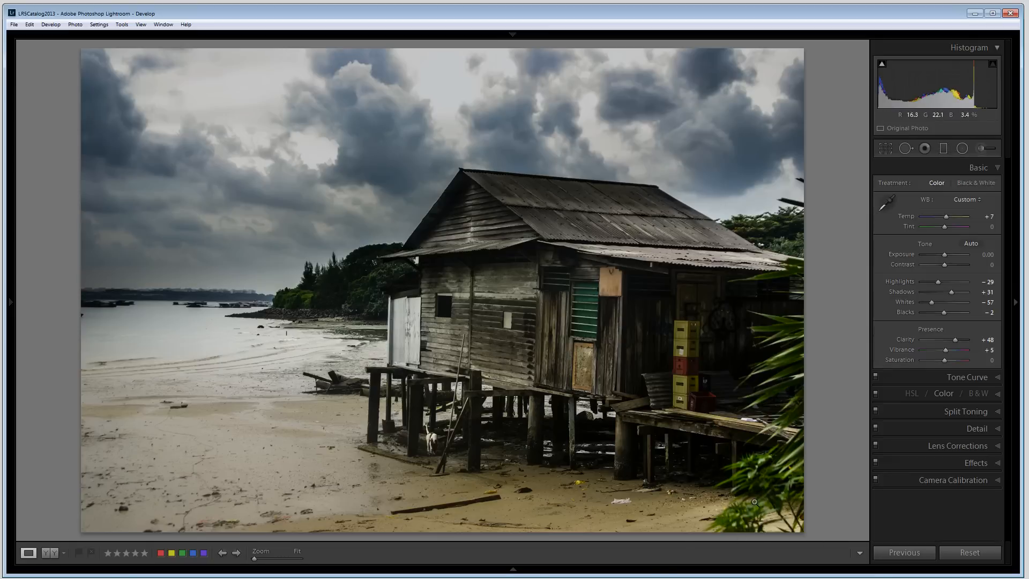
pyautogui.click(942, 150)
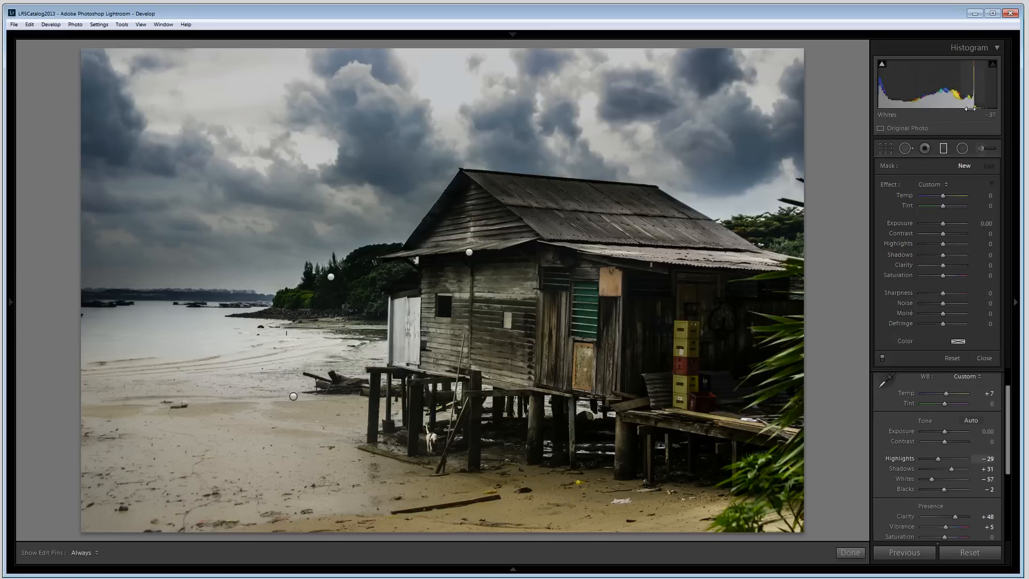
pyautogui.moveTo(757, 487); pyautogui.dragTo(676, 426)
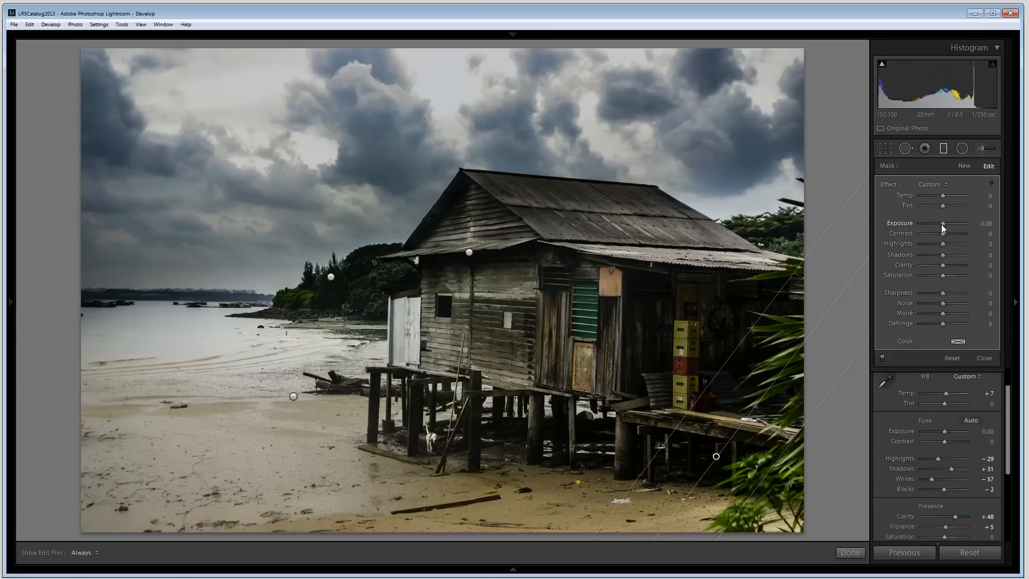
pyautogui.moveTo(943, 223); pyautogui.dragTo(935, 221)
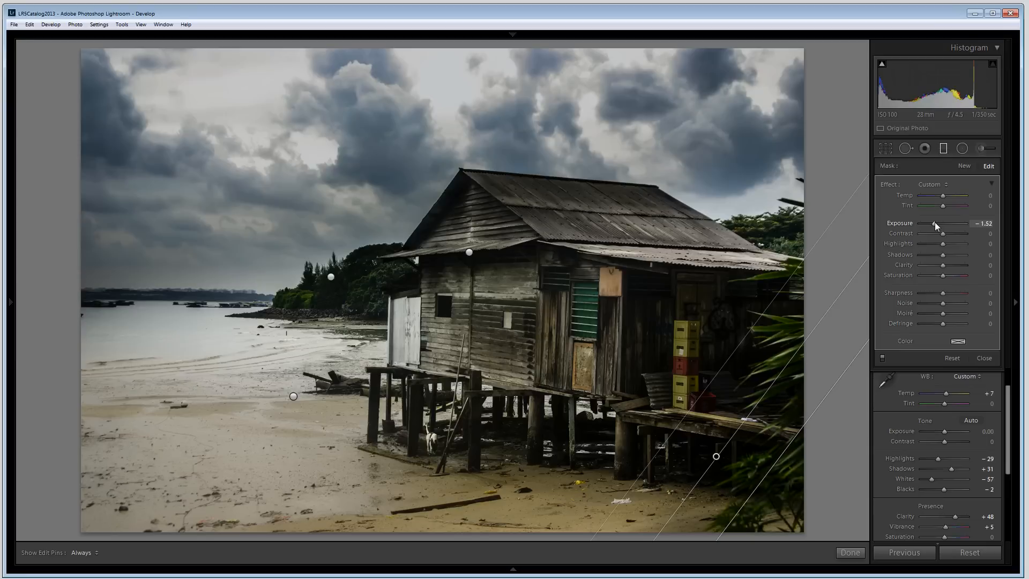
pyautogui.click(850, 552)
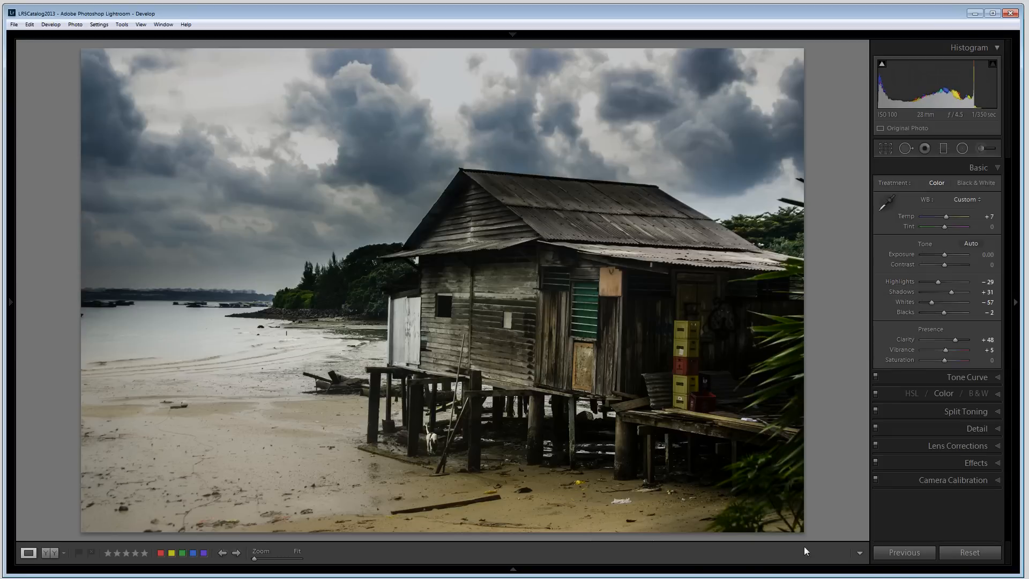